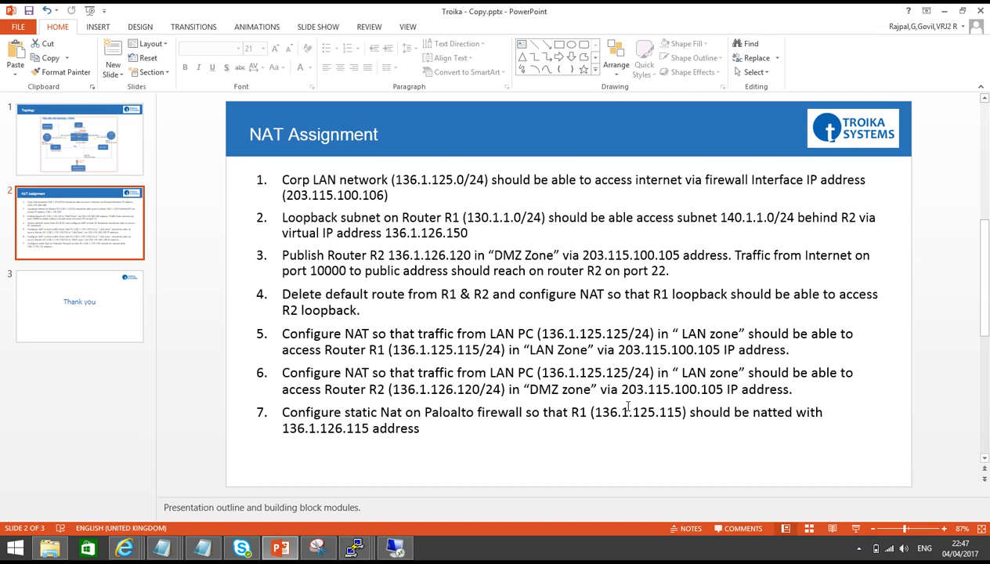
Highlight the LAN PC, R1 and 203.115.100.105 addresses in task 5, then show the Topology slide
{"action": "left_click", "coordinate": [543, 333]}
{"action": "left_click_drag", "start_coordinate": [542, 333], "coordinate": [625, 332]}
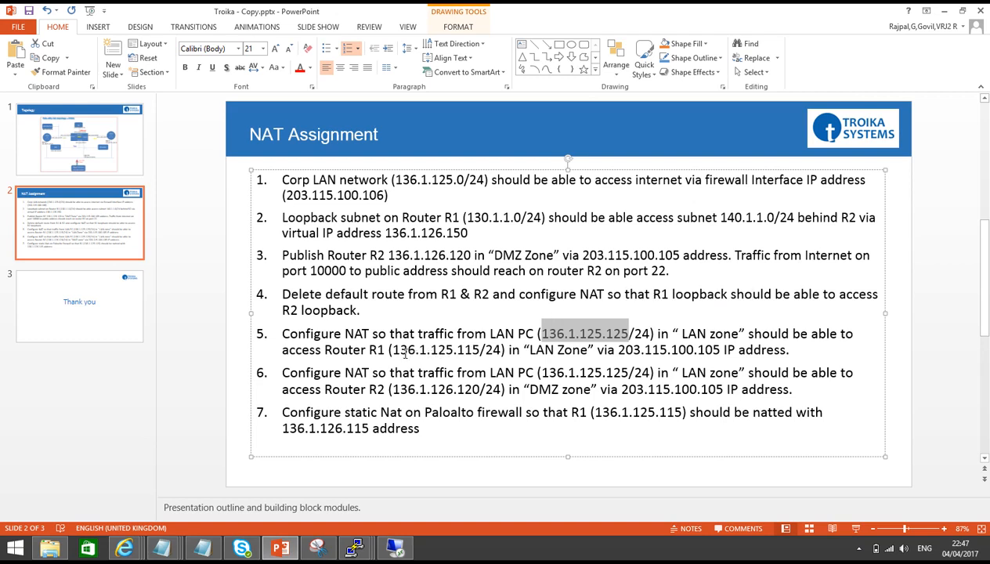
{"action": "left_click_drag", "start_coordinate": [400, 350], "coordinate": [473, 350]}
{"action": "left_click_drag", "start_coordinate": [645, 350], "coordinate": [693, 351]}
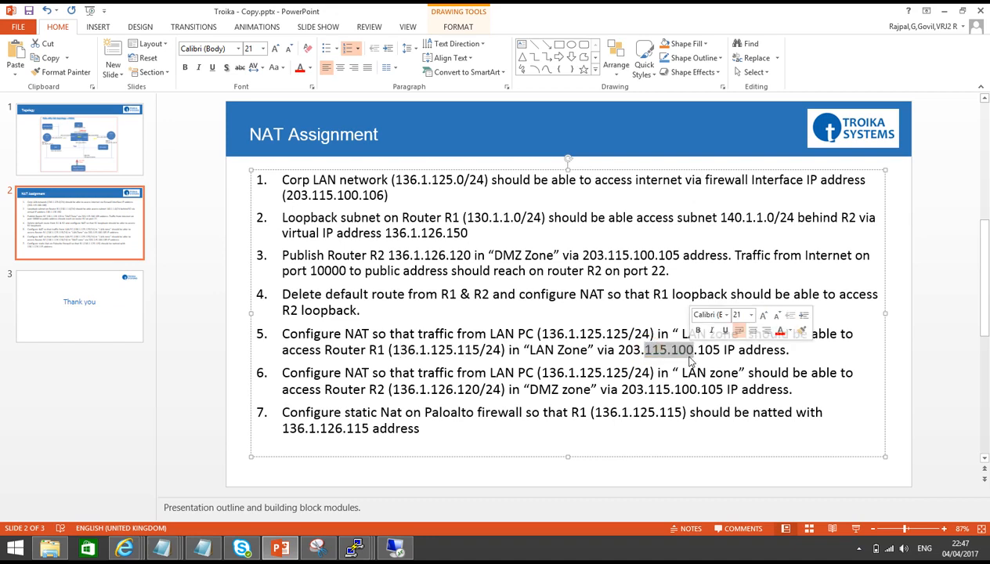
{"action": "left_click", "coordinate": [103, 158]}
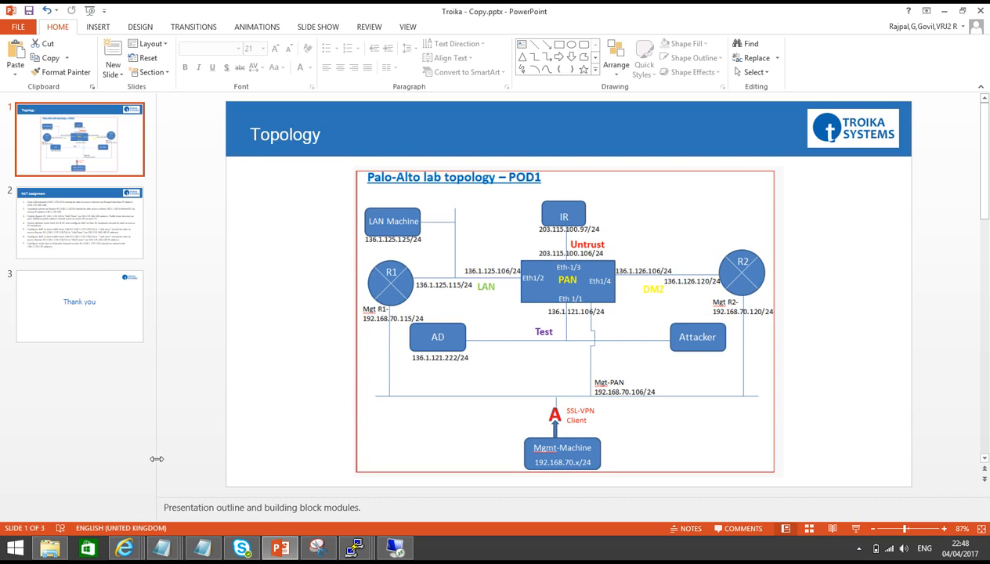
In the PA-VM window, begin a new NAT rule named U-Turn 2-Leg
{"action": "left_click", "coordinate": [123, 548]}
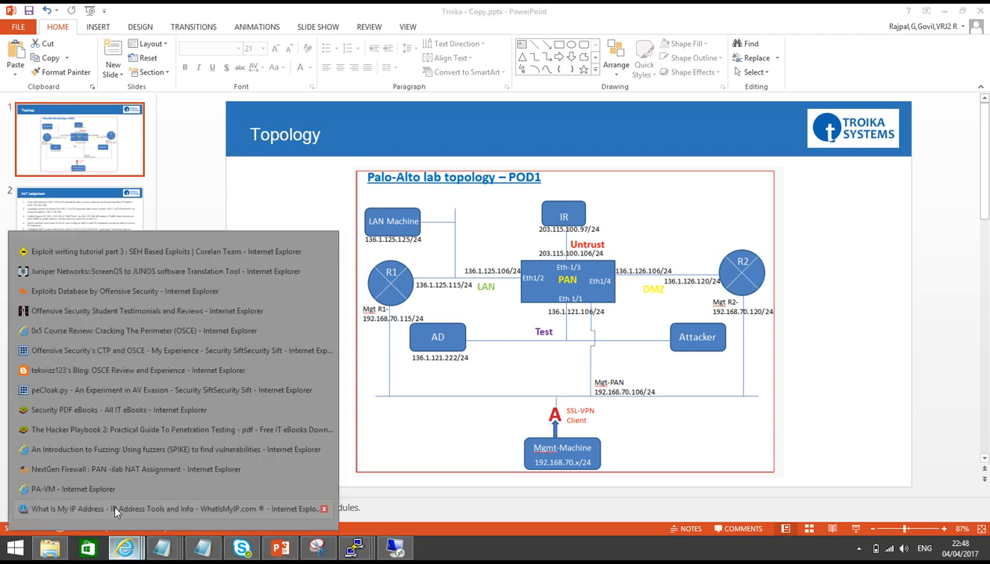
{"action": "left_click", "coordinate": [99, 488]}
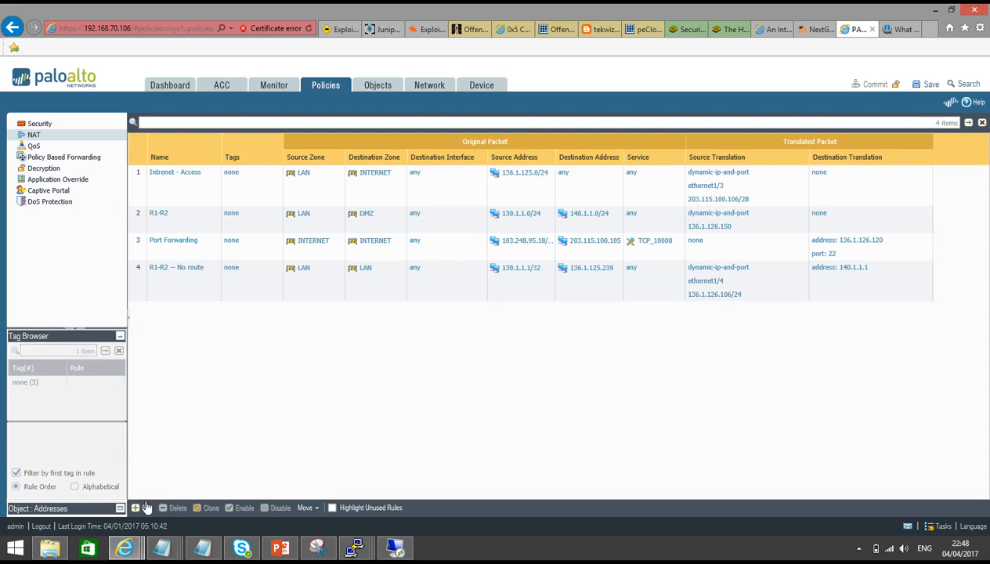
{"action": "left_click", "coordinate": [145, 507]}
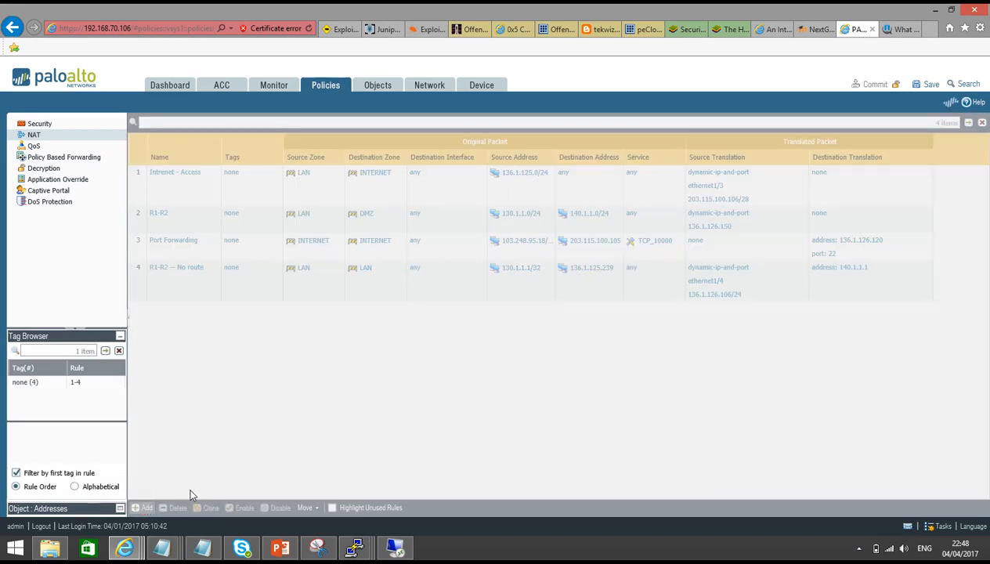
{"action": "type", "text": "U-"}
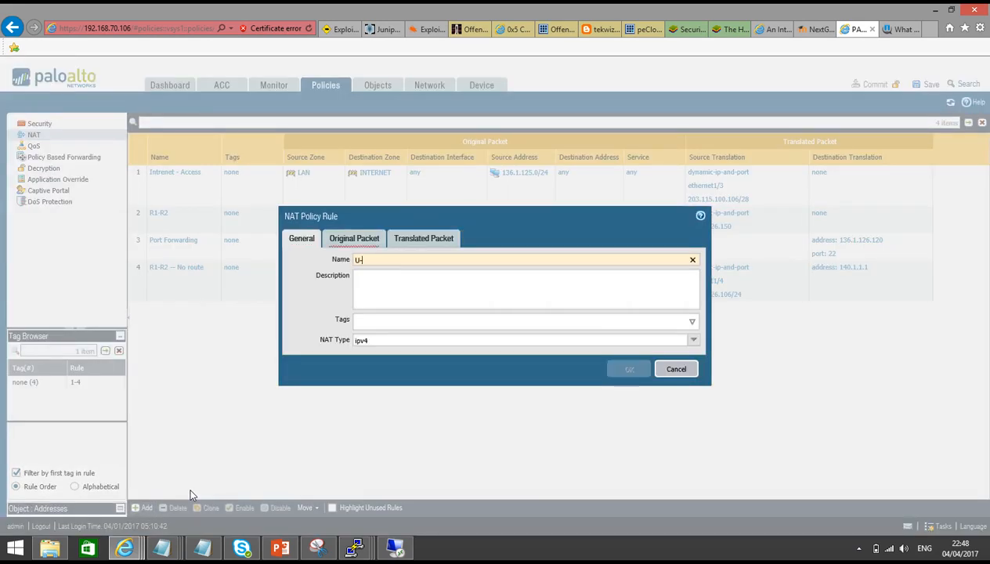
{"action": "type", "text": "Turn 2-Leg"}
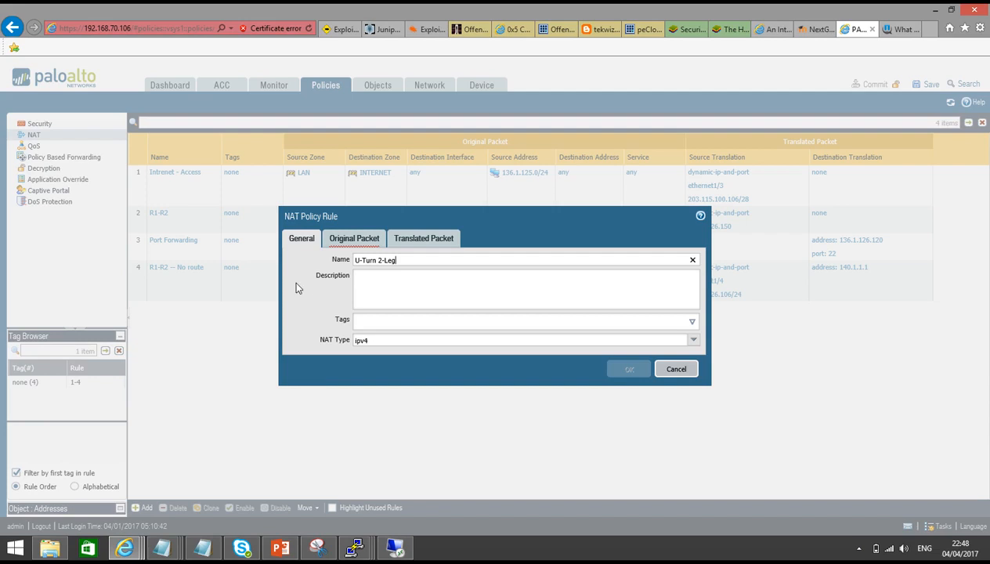
Set the rule's source zone to LAN and destination zone to INTERNET
{"action": "left_click", "coordinate": [349, 239]}
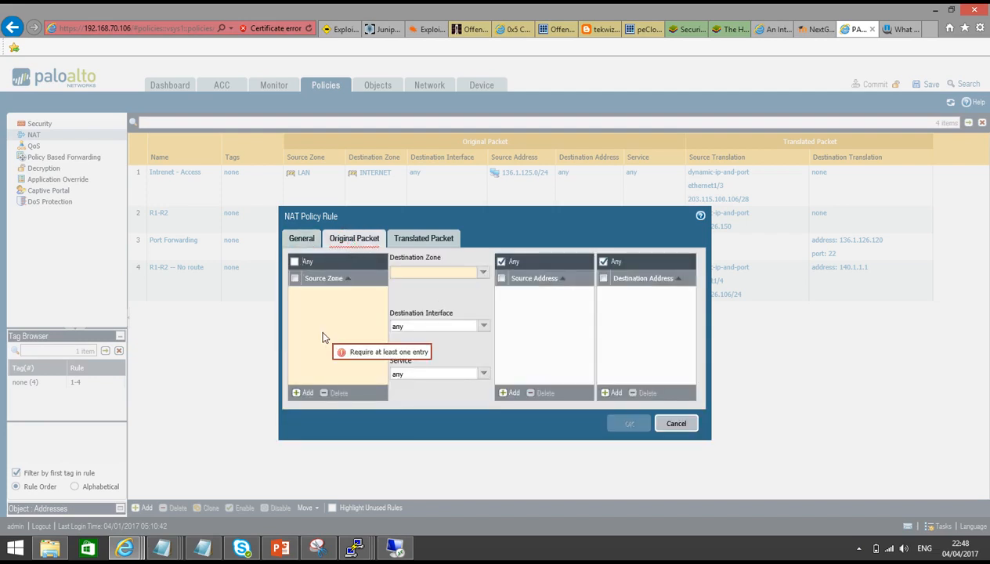
{"action": "left_click", "coordinate": [307, 392]}
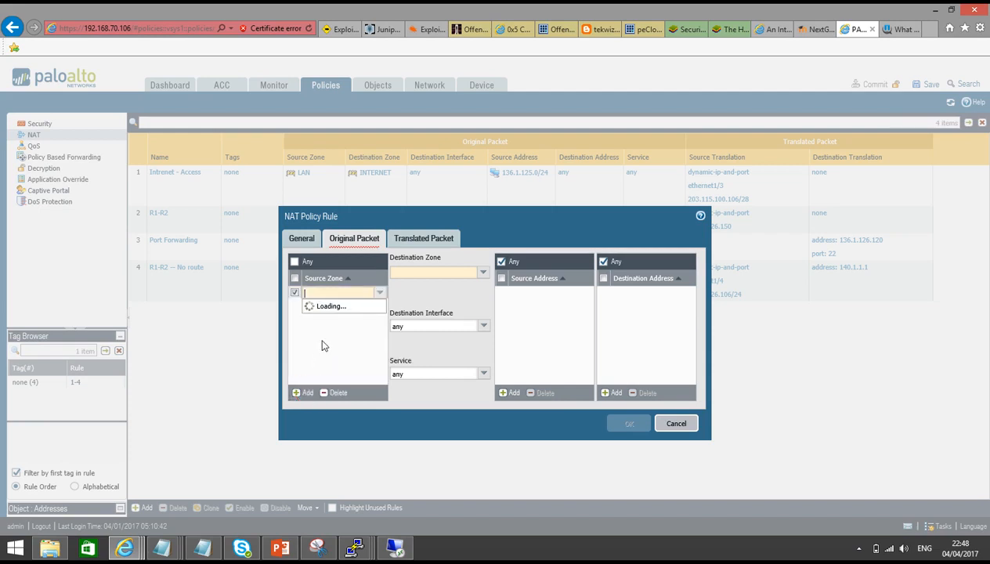
{"action": "left_click", "coordinate": [313, 329]}
{"action": "left_click", "coordinate": [432, 291]}
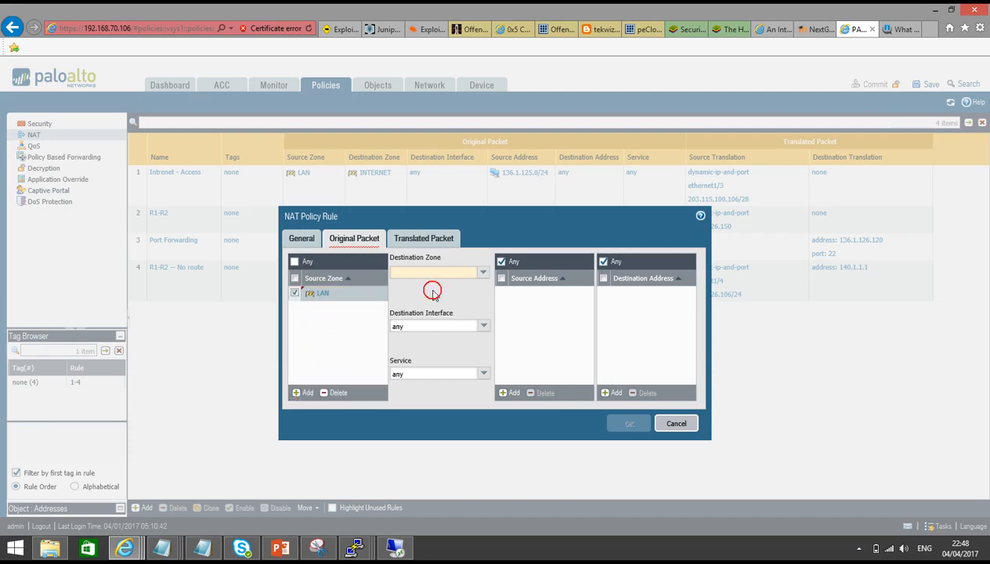
{"action": "left_click", "coordinate": [482, 274]}
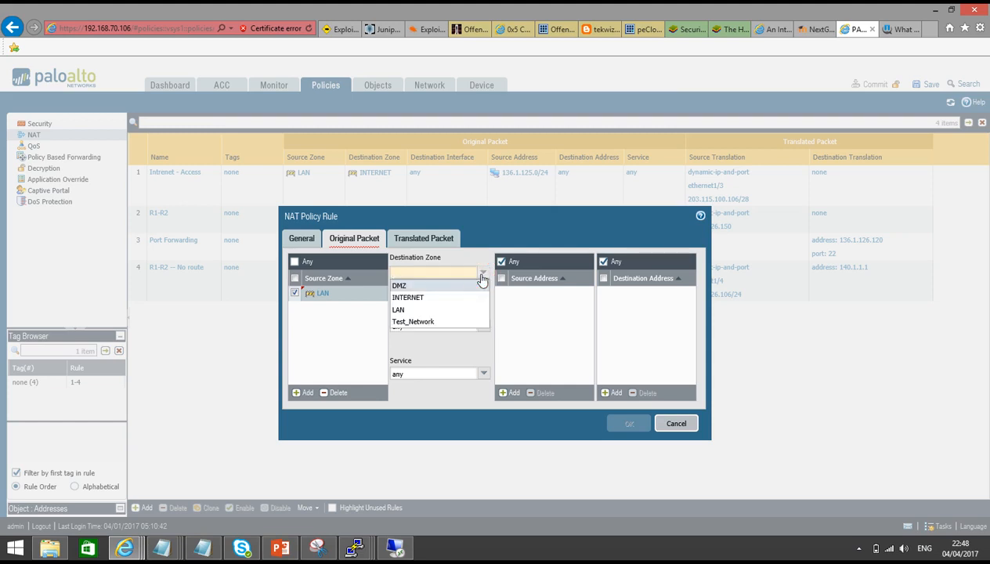
{"action": "left_click", "coordinate": [440, 297]}
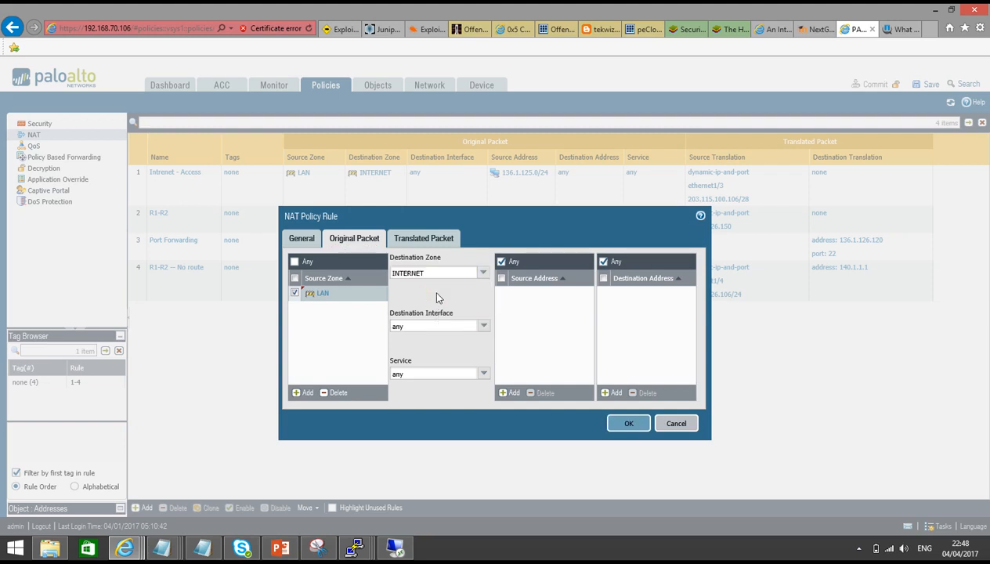
Match source address 136.1.125.125/32 and destination address 203.115.100.105
{"action": "left_click", "coordinate": [511, 392]}
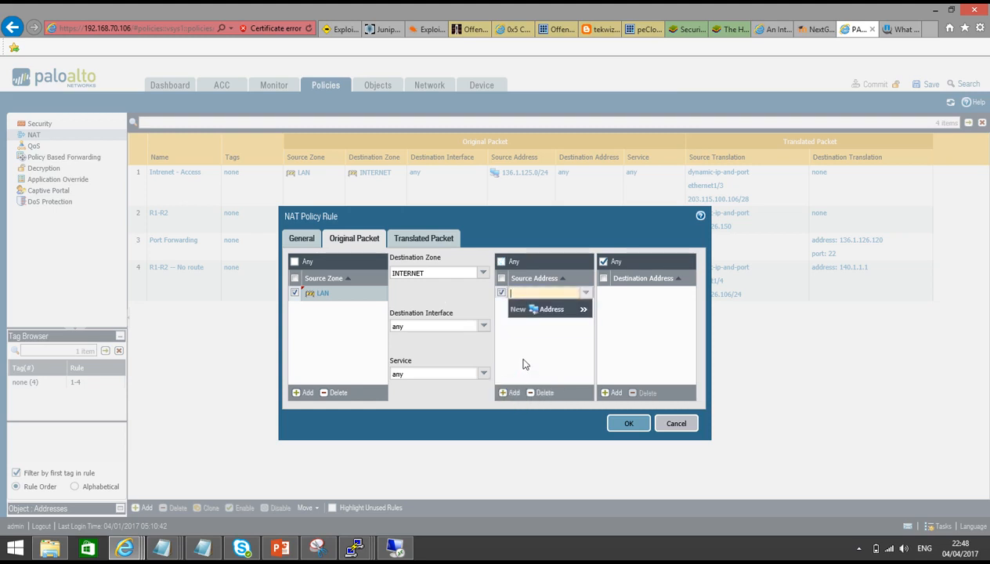
{"action": "type", "text": "136.1.125.125"}
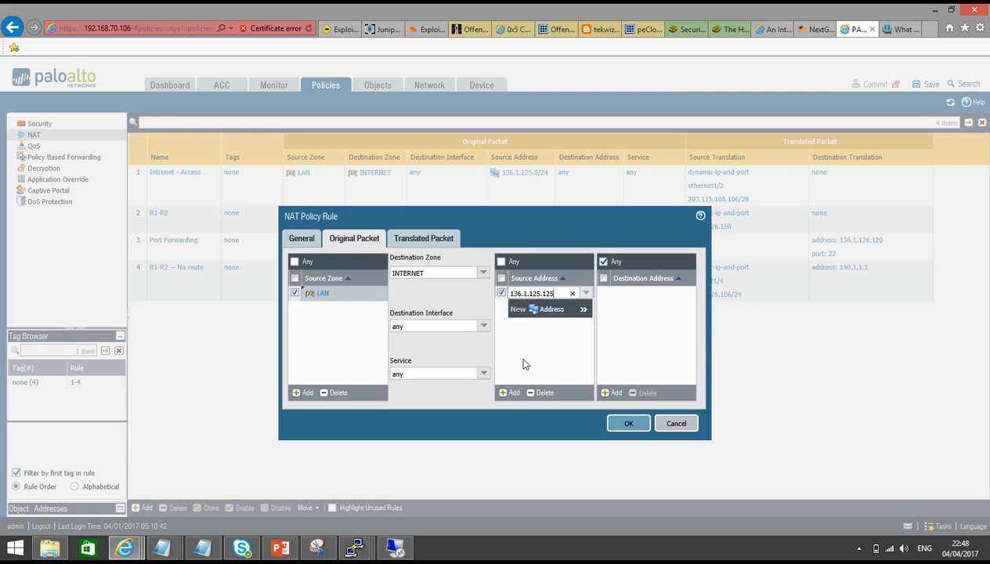
{"action": "type", "text": "/32"}
{"action": "left_click", "coordinate": [648, 344]}
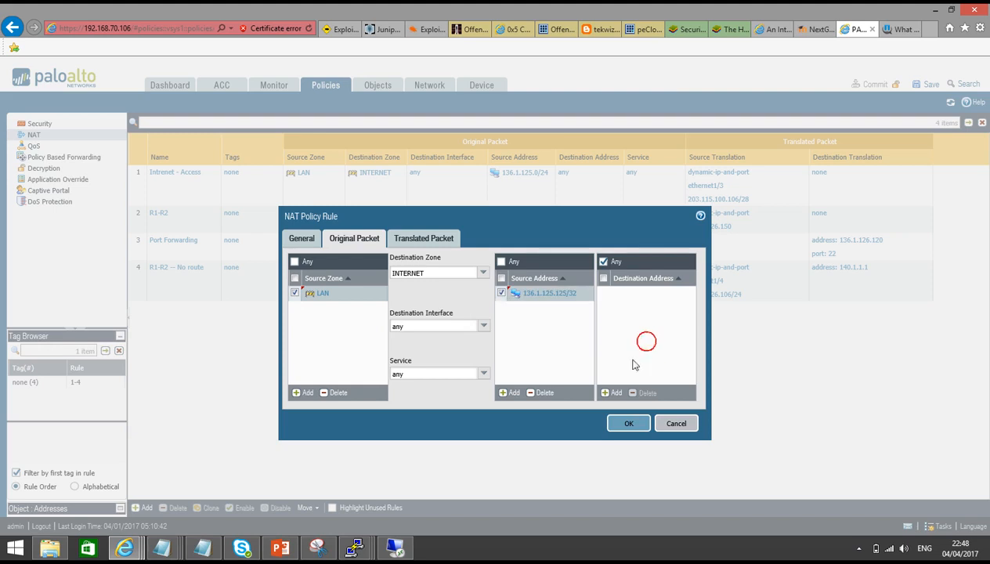
{"action": "left_click", "coordinate": [615, 392]}
{"action": "type", "text": "20"}
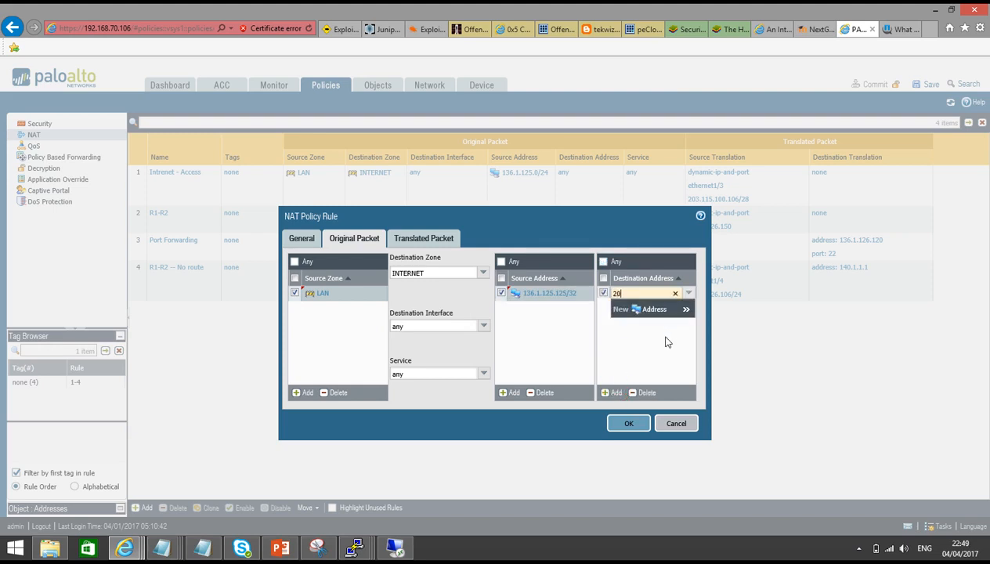
{"action": "type", "text": "3.115.100.105"}
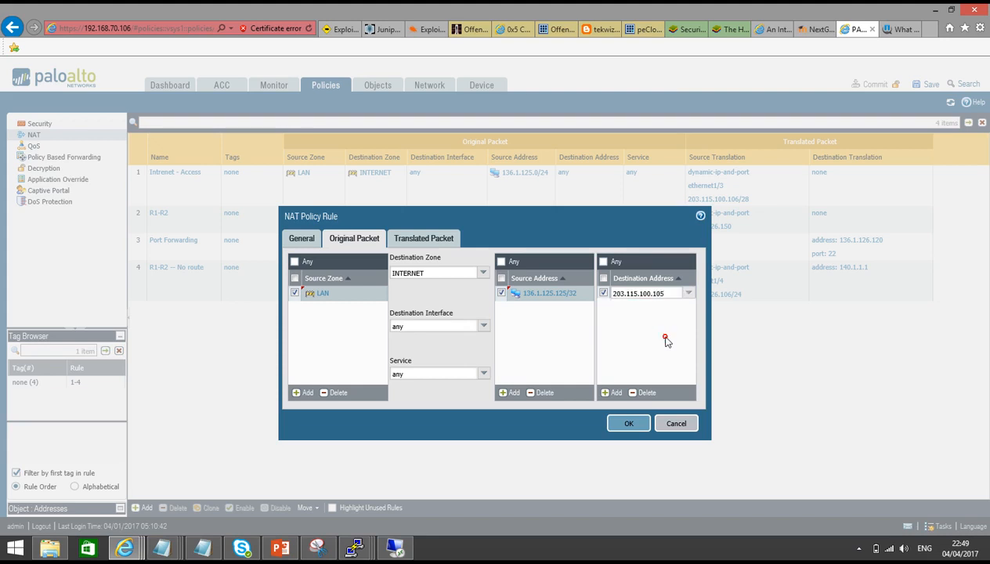
{"action": "key", "text": "Return"}
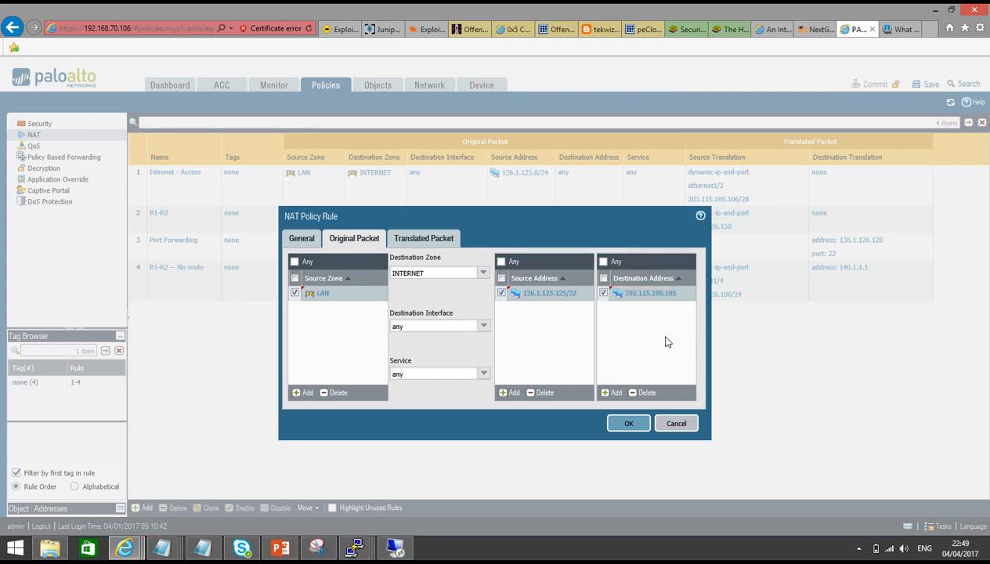
Enable destination address translation with translated address 136.1.125.115
{"action": "left_click", "coordinate": [412, 242]}
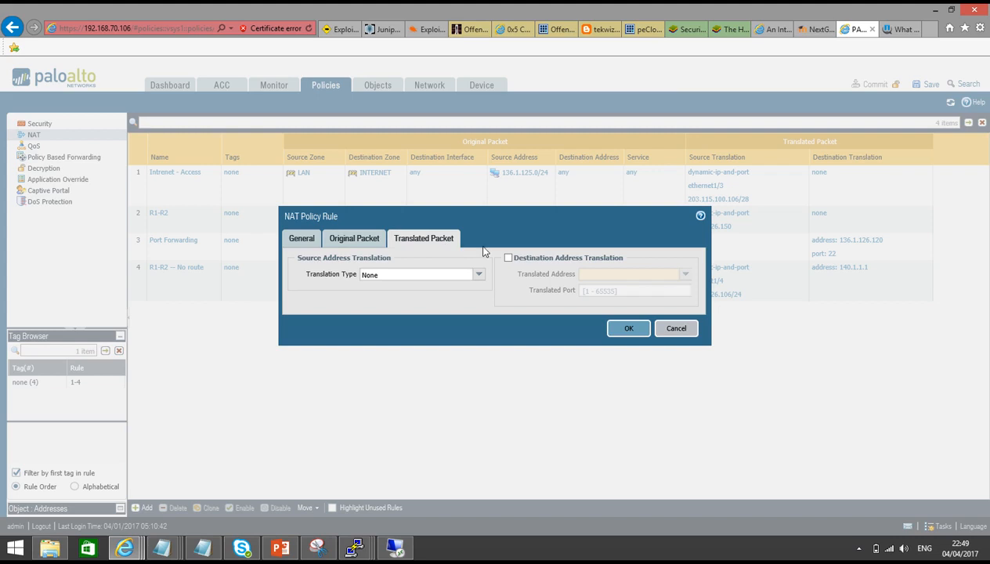
{"action": "left_click", "coordinate": [507, 258]}
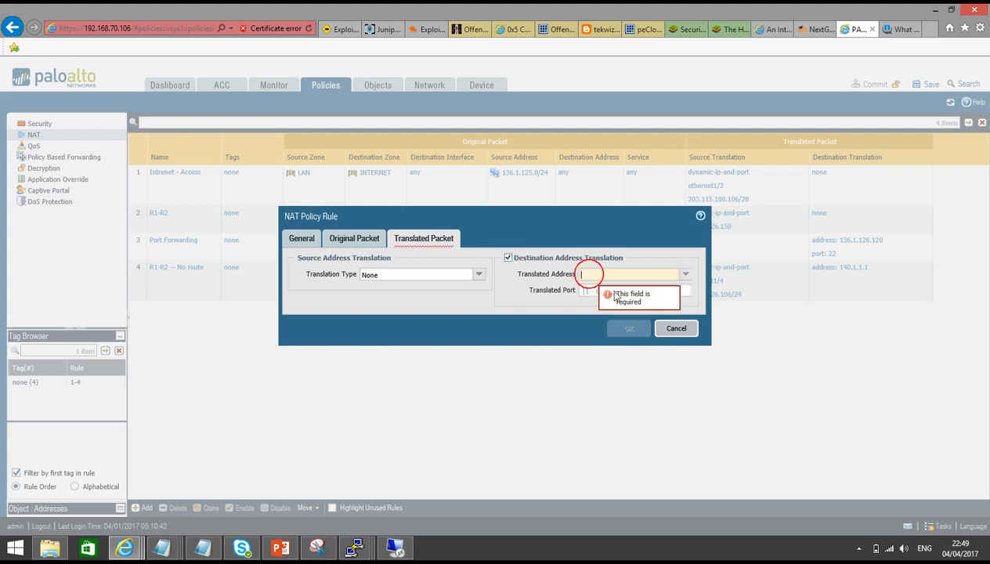
{"action": "type", "text": "136."}
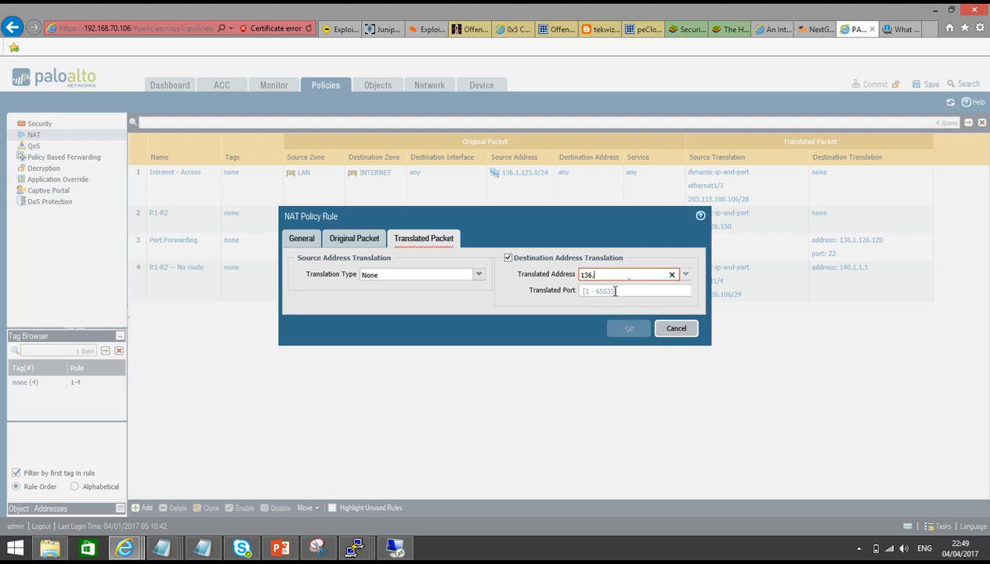
{"action": "type", "text": "1.1"}
{"action": "left_click", "coordinate": [615, 290]}
{"action": "type", "text": "25.115"}
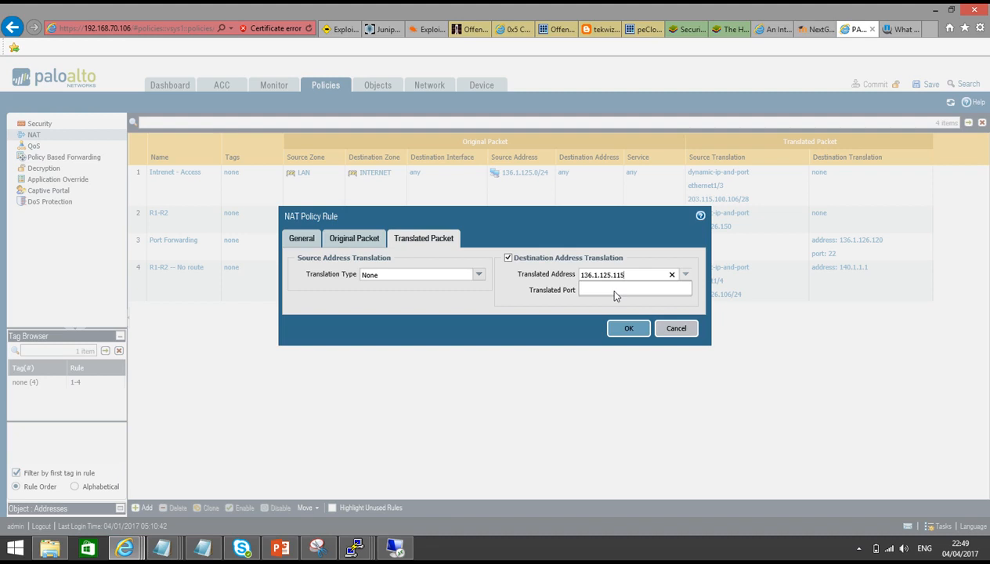
Finish entering the translated address and bring the Topology slide back up
{"action": "left_click", "coordinate": [280, 547]}
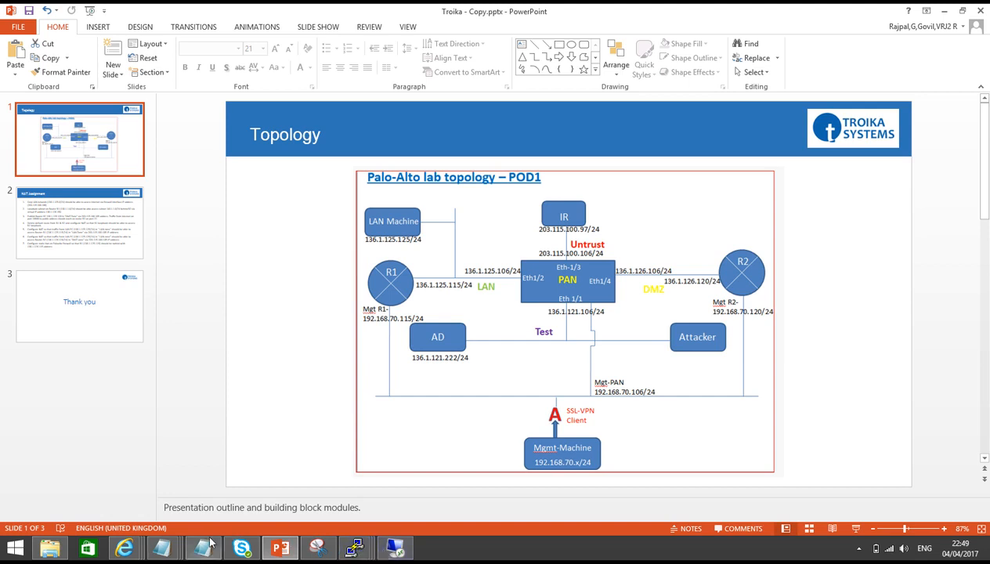
{"action": "left_click", "coordinate": [124, 547]}
{"action": "left_click", "coordinate": [117, 485]}
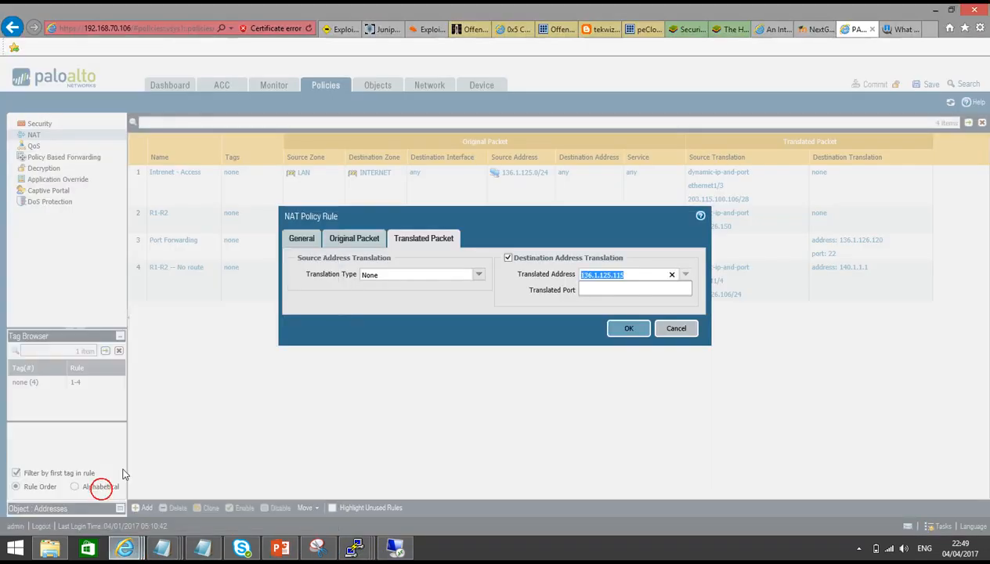
{"action": "left_click", "coordinate": [429, 325]}
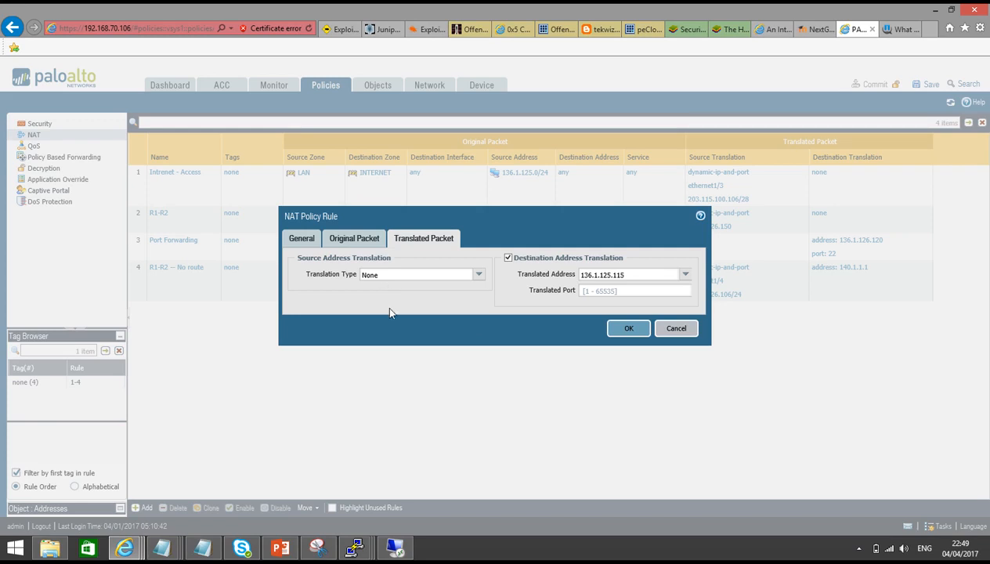
{"action": "left_click", "coordinate": [280, 547]}
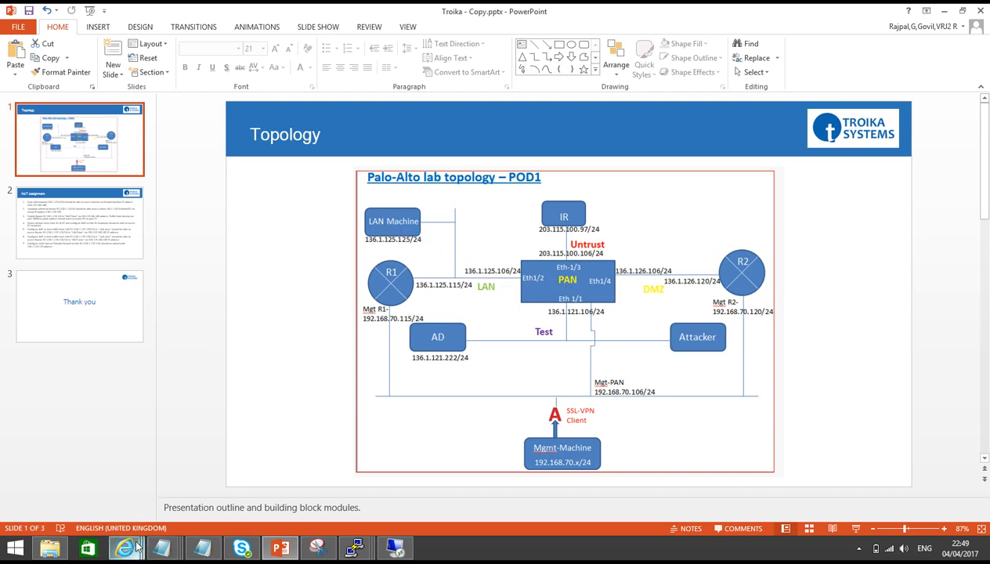
Set source translation to Dynamic IP And Port using an interface address
{"action": "mouse_move", "coordinate": [124, 547]}
{"action": "left_click", "coordinate": [101, 475]}
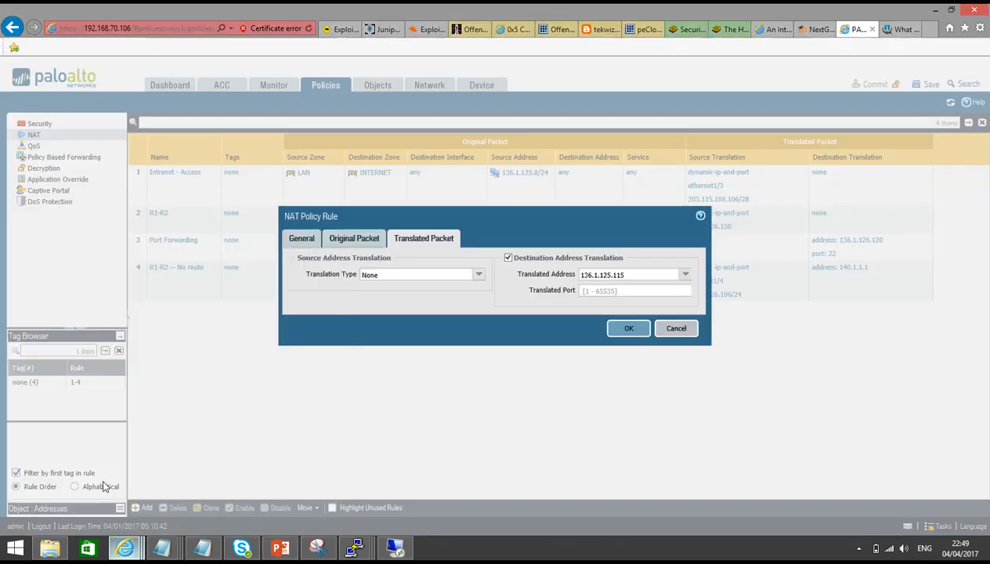
{"action": "left_click", "coordinate": [477, 275]}
{"action": "left_click", "coordinate": [451, 290]}
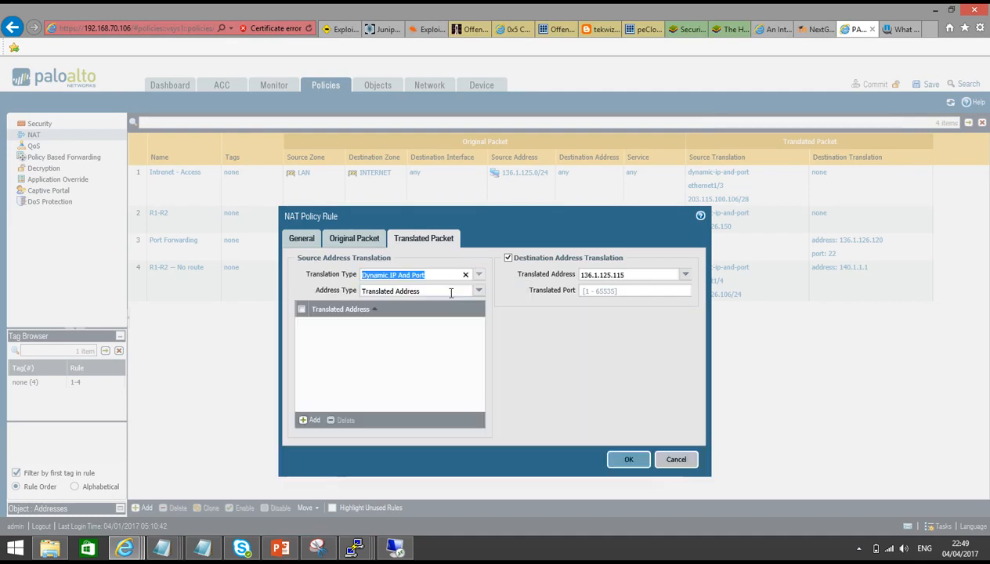
{"action": "left_click", "coordinate": [474, 289]}
{"action": "left_click", "coordinate": [457, 314]}
{"action": "left_click", "coordinate": [479, 305]}
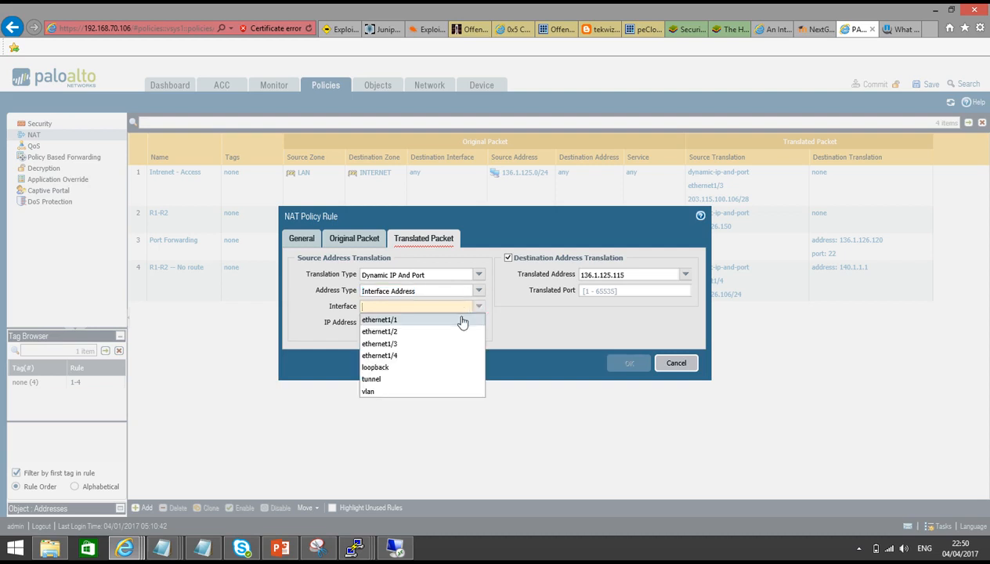
Choose interface ethernet1/2 with IP 136.1.125.106/24 and save the rule
{"action": "left_click", "coordinate": [458, 316]}
{"action": "left_click", "coordinate": [476, 322]}
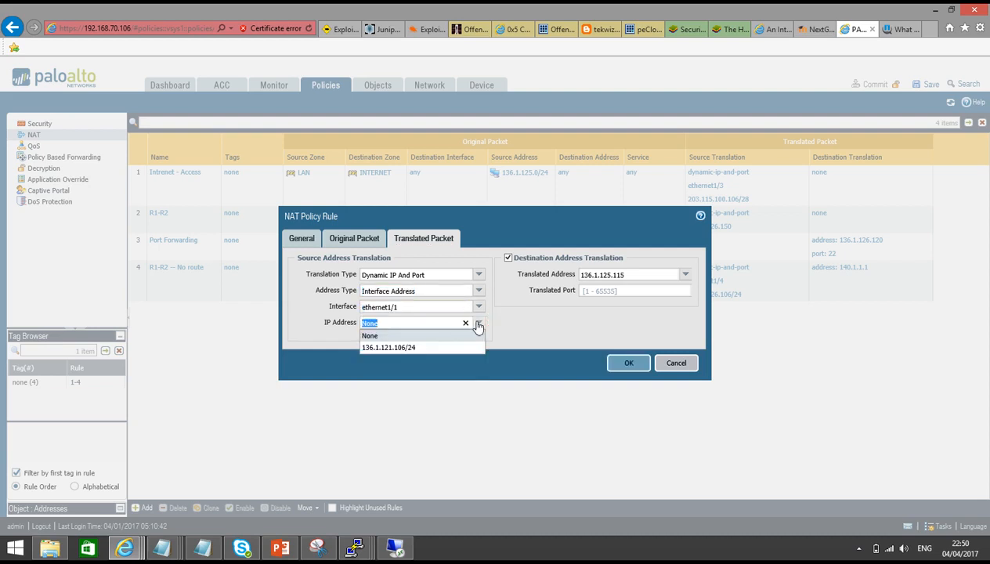
{"action": "left_click", "coordinate": [479, 306]}
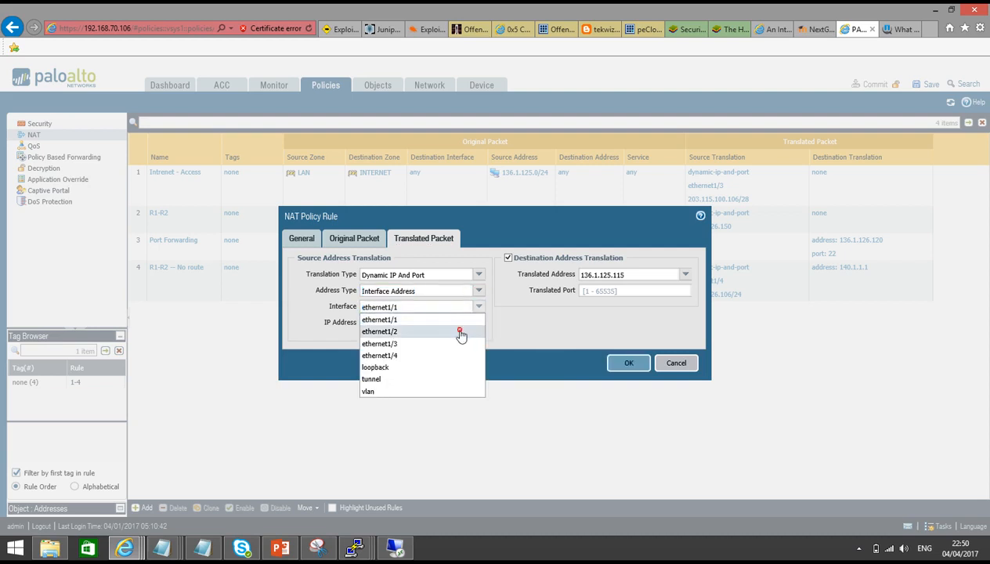
{"action": "left_click", "coordinate": [458, 331]}
{"action": "left_click", "coordinate": [479, 323]}
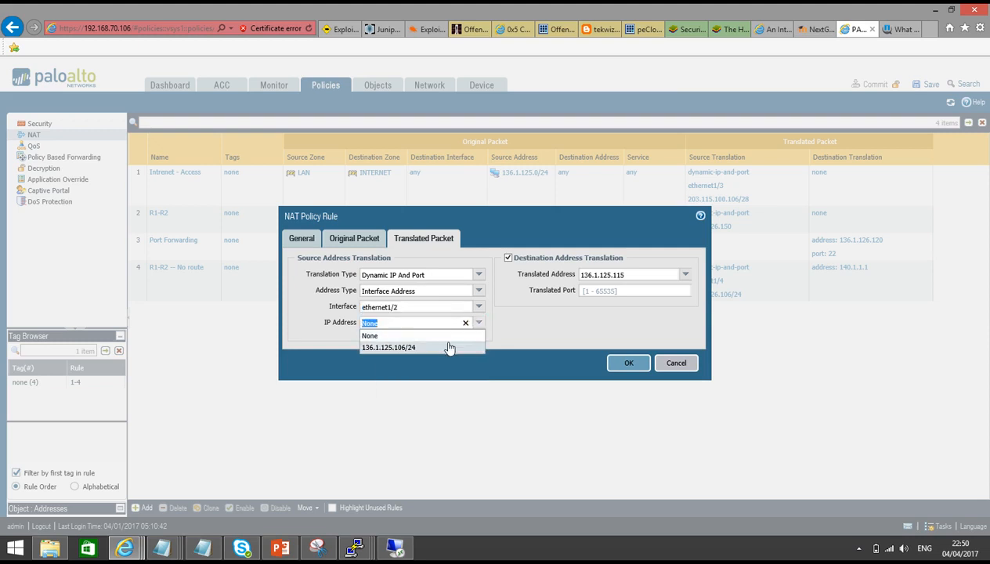
{"action": "left_click", "coordinate": [450, 346]}
{"action": "left_click", "coordinate": [491, 361]}
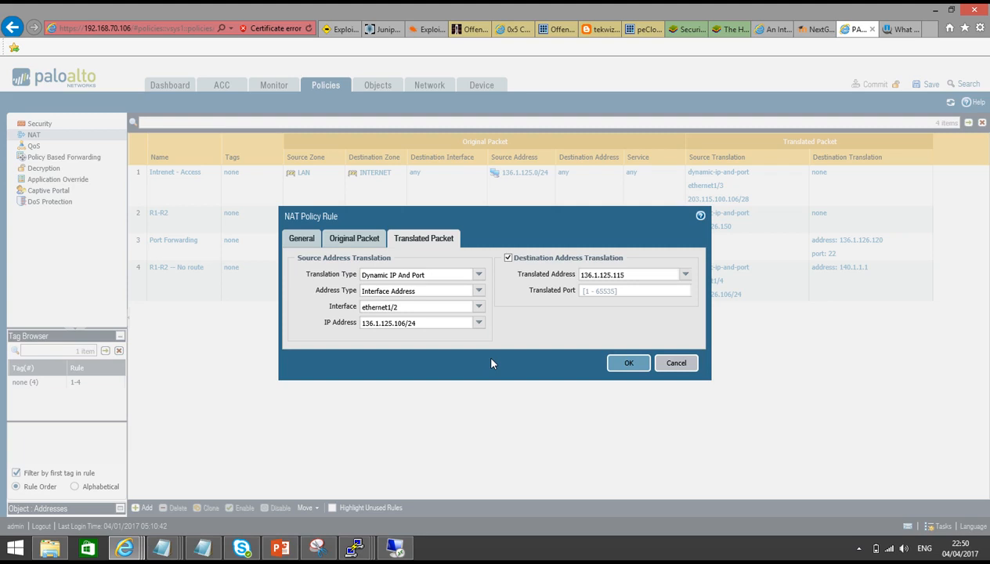
{"action": "left_click", "coordinate": [625, 365]}
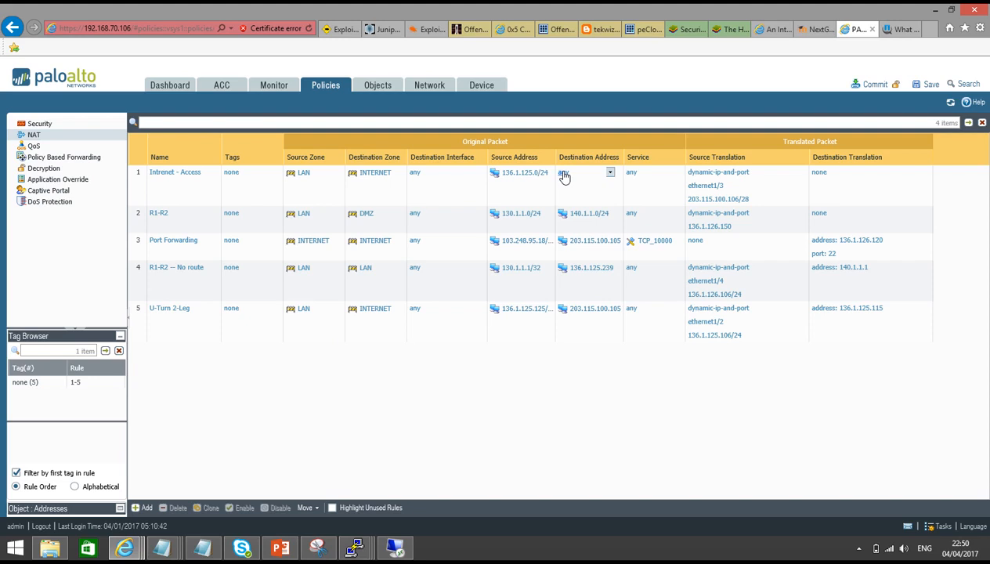
Select rule 5, U-Turn 2-Leg, and bring up its Move options
{"action": "left_click", "coordinate": [142, 317]}
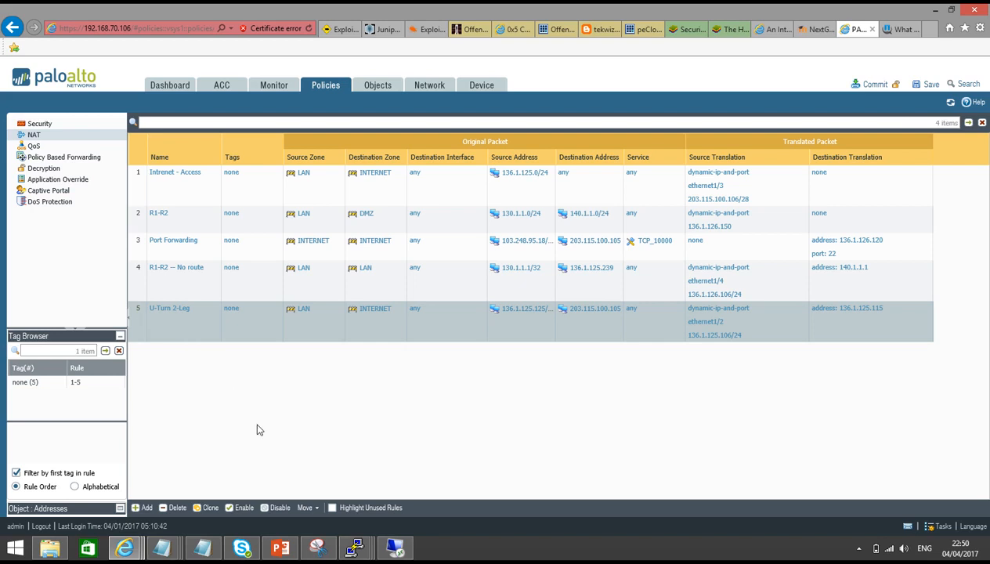
{"action": "left_click", "coordinate": [319, 509]}
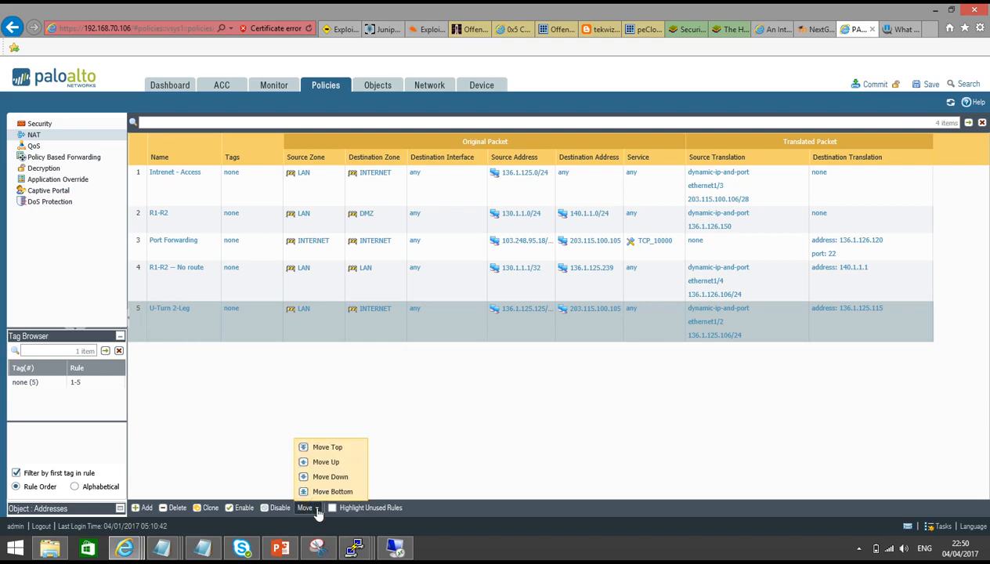
Move U-Turn 2-Leg to the top of the NAT rules and start a new Security rule
{"action": "left_click", "coordinate": [324, 443]}
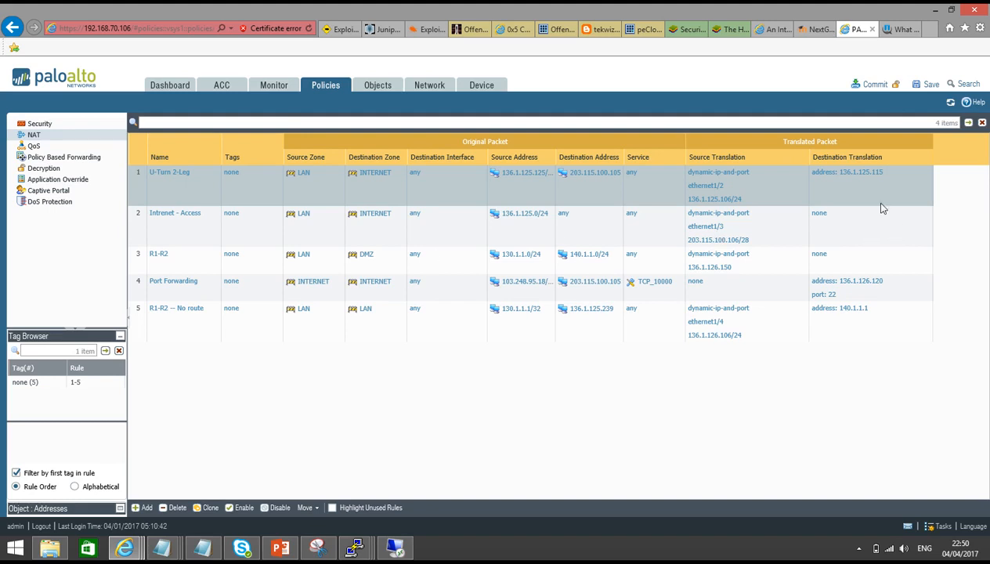
{"action": "left_click", "coordinate": [43, 123]}
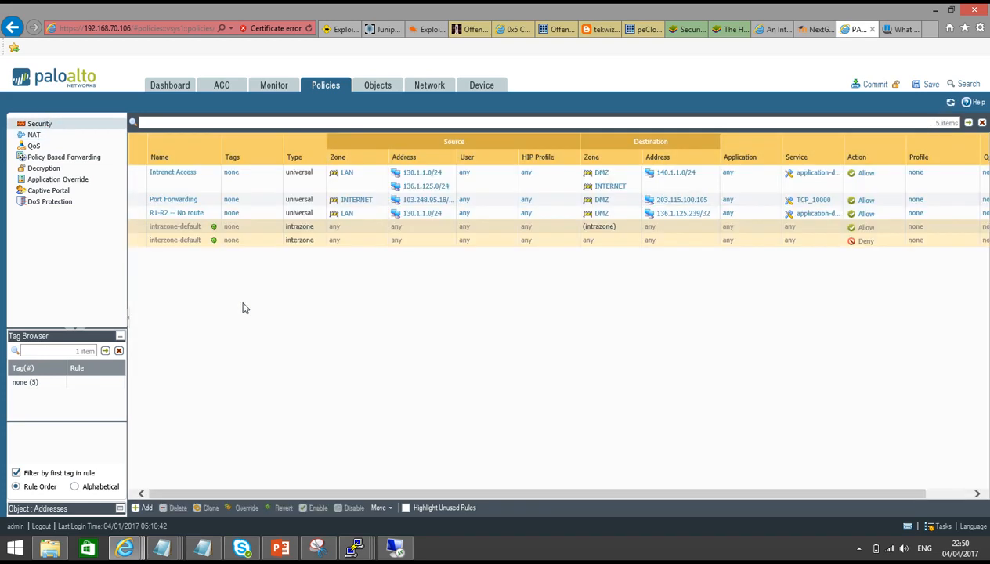
{"action": "left_click", "coordinate": [142, 507]}
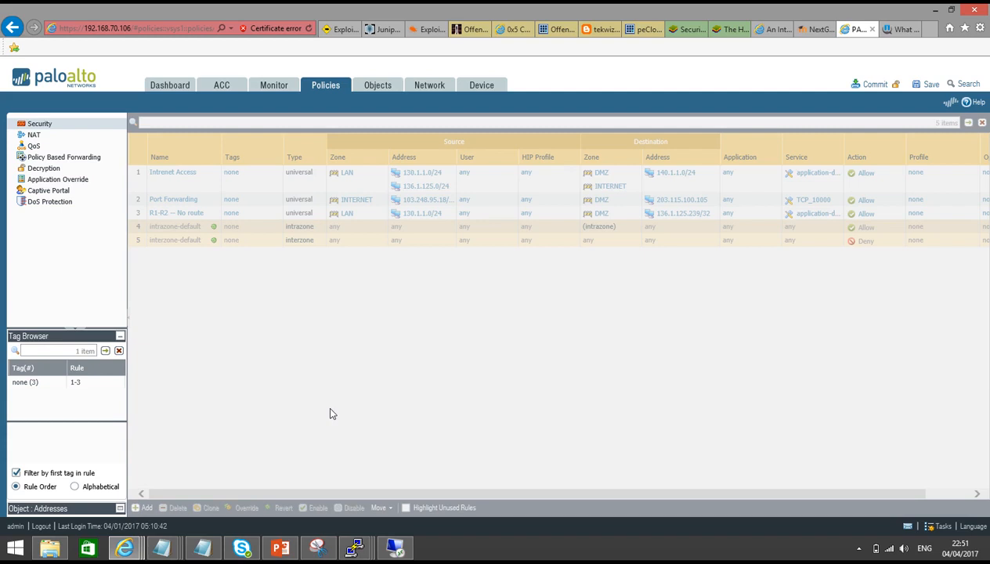
Name the rule U-Turn 2-Leg with source zone LAN and source address 136.1.125.125/32
{"action": "type", "text": "U-Turn"}
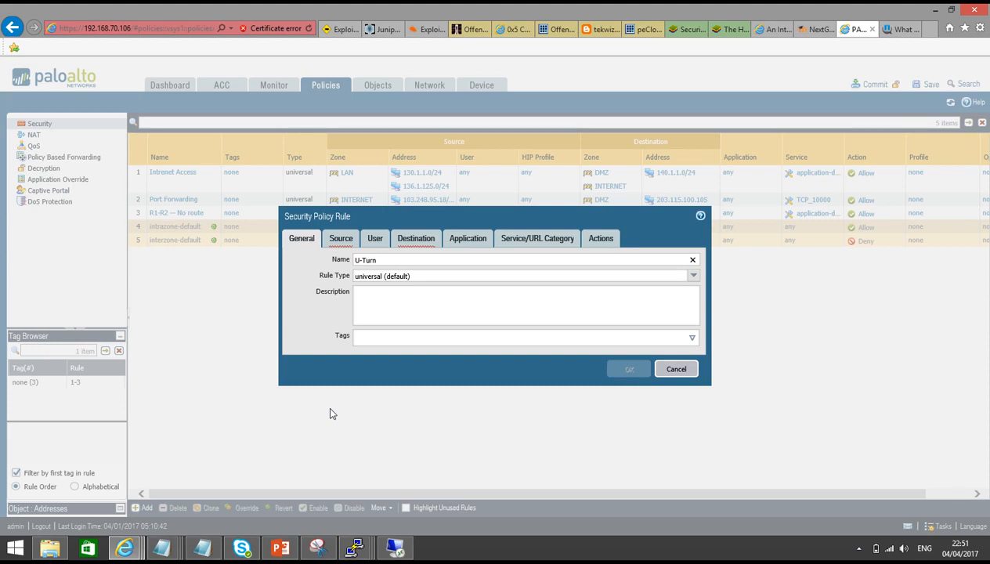
{"action": "type", "text": " 2-Leg"}
{"action": "left_click", "coordinate": [337, 239]}
{"action": "left_click", "coordinate": [312, 397]}
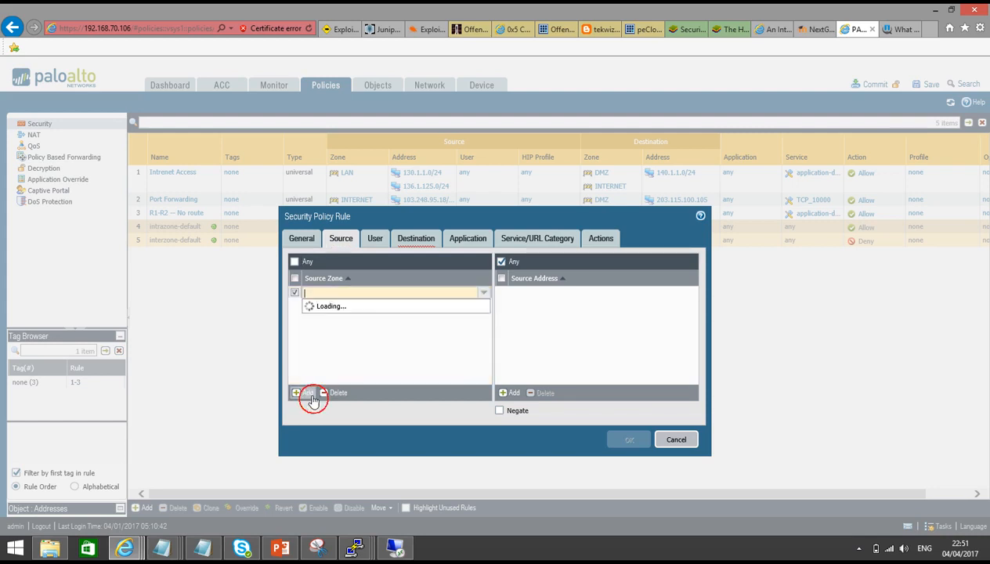
{"action": "left_click", "coordinate": [321, 329]}
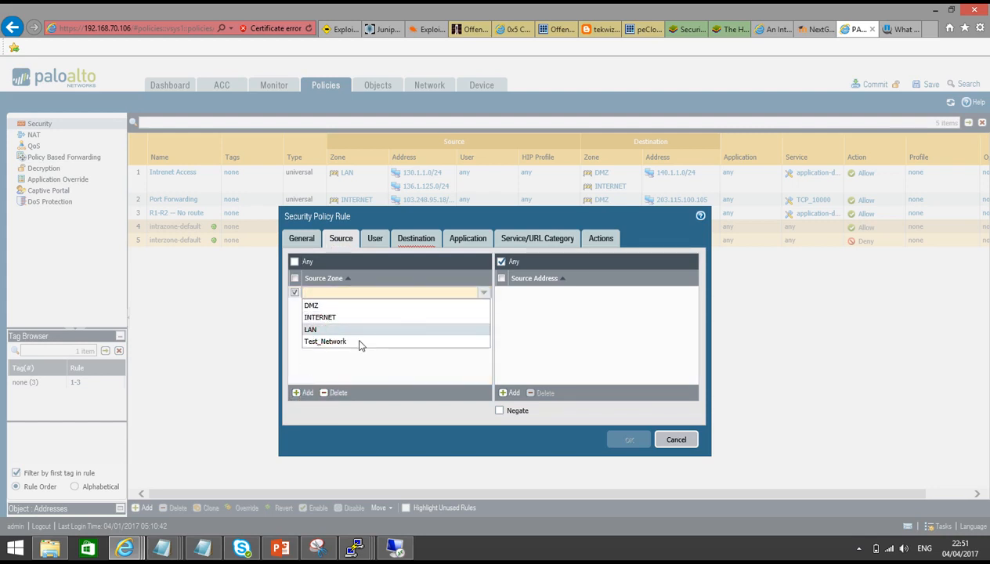
{"action": "left_click", "coordinate": [511, 393]}
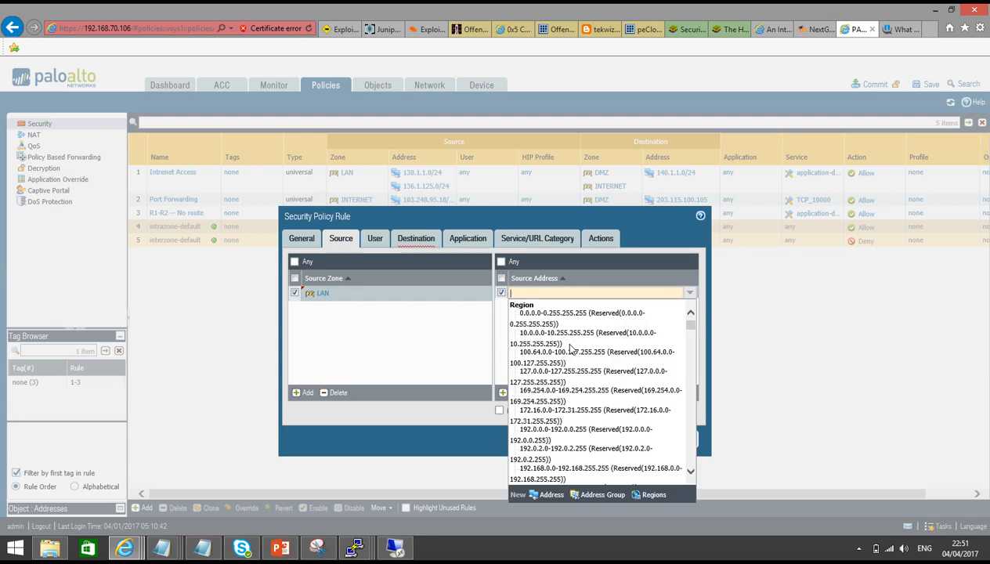
{"action": "type", "text": "136.1."}
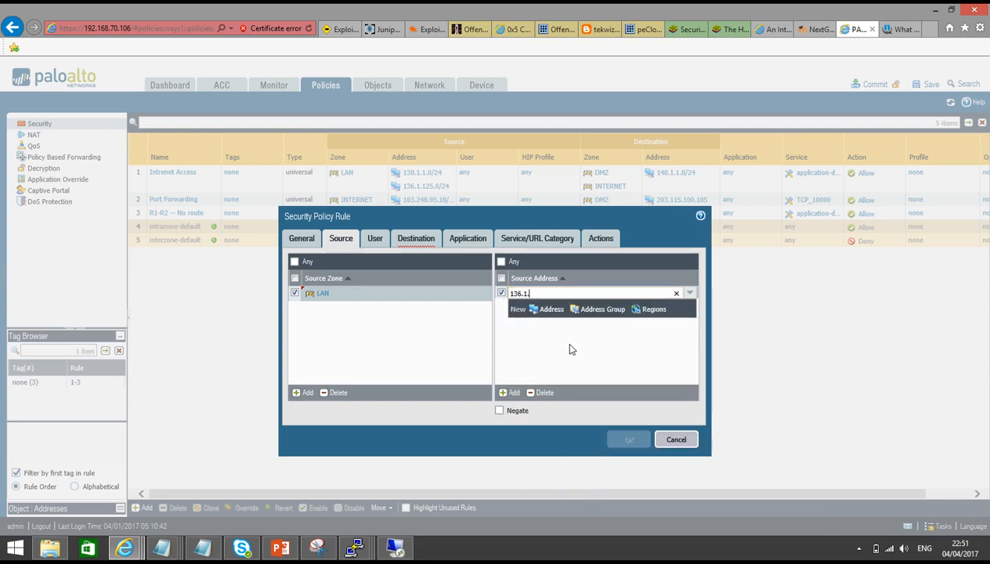
{"action": "type", "text": "125.125/32"}
{"action": "key", "text": "Return"}
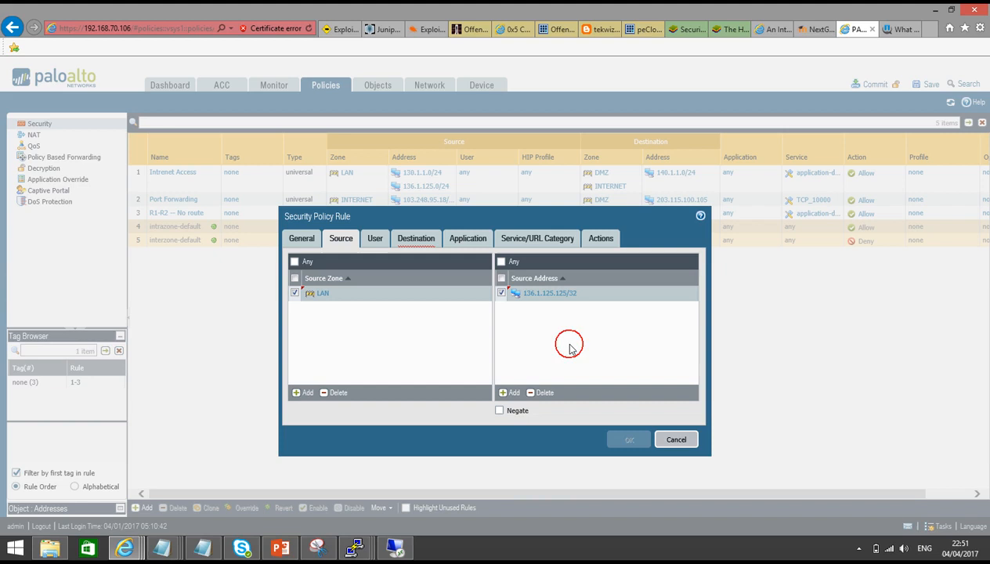
Set destination zone LAN and destination address 203.115.100.105
{"action": "left_click", "coordinate": [409, 241]}
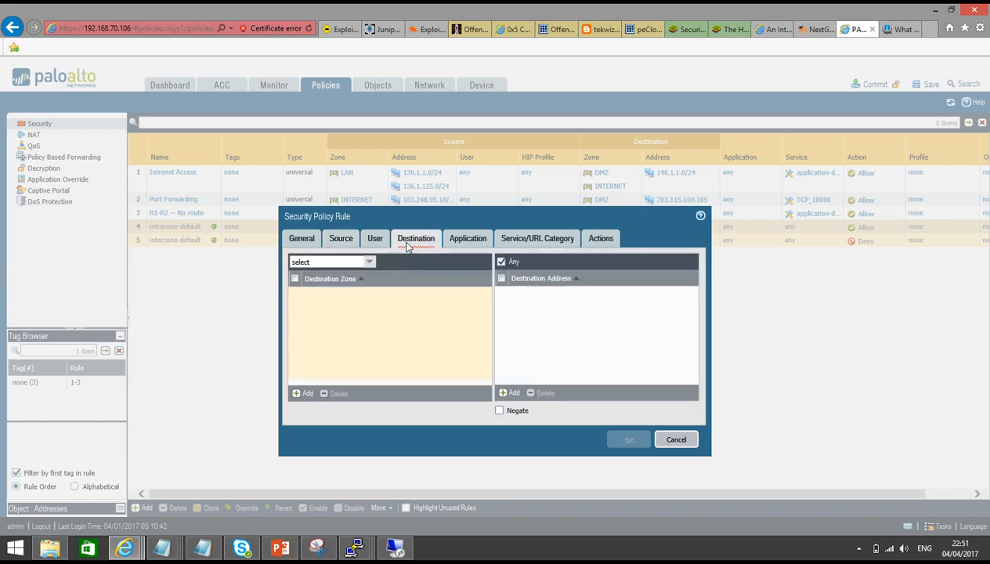
{"action": "left_click", "coordinate": [304, 393]}
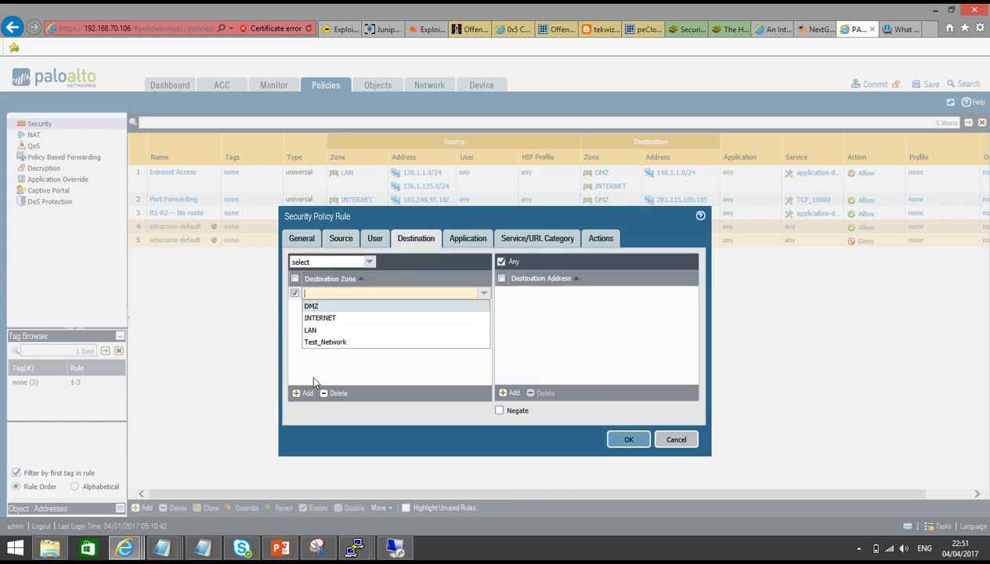
{"action": "left_click", "coordinate": [321, 335]}
{"action": "left_click", "coordinate": [513, 325]}
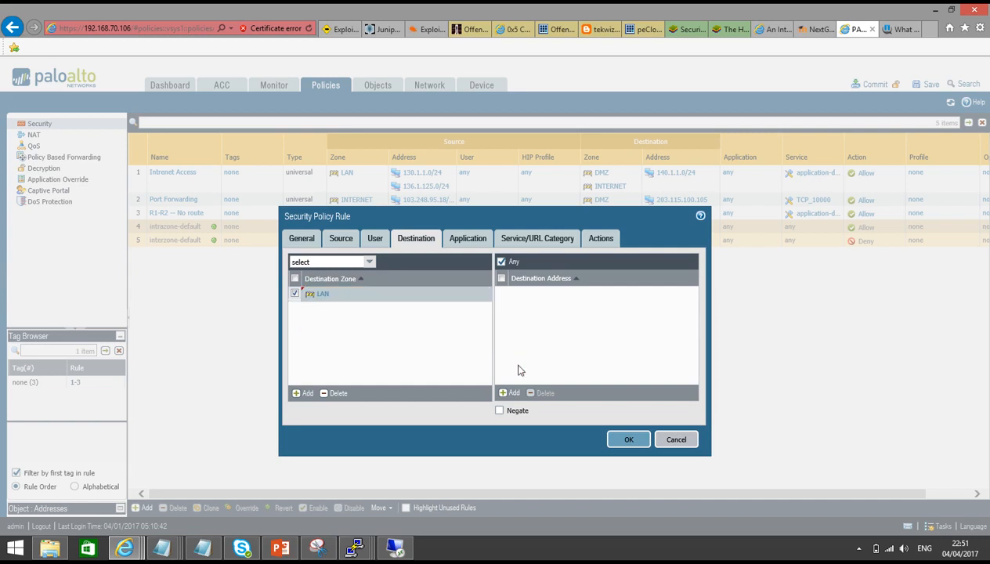
{"action": "left_click", "coordinate": [513, 393]}
{"action": "type", "text": "203.115"}
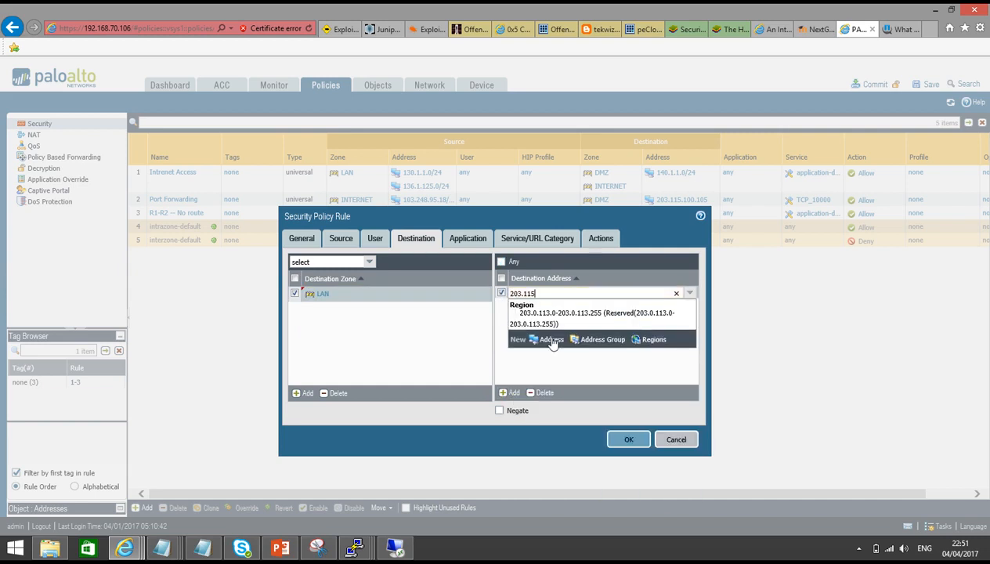
{"action": "type", "text": ".100.105"}
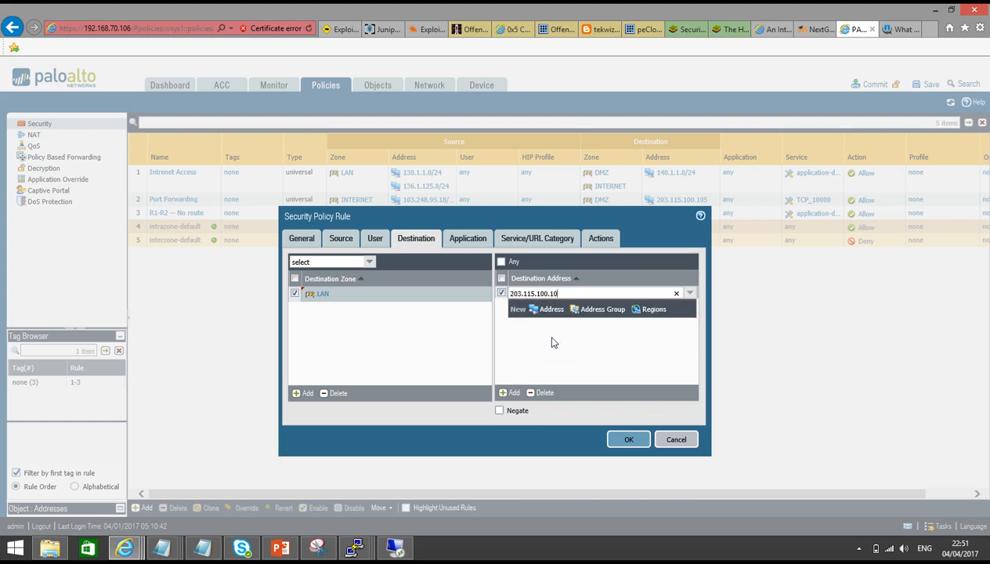
{"action": "left_click", "coordinate": [552, 342]}
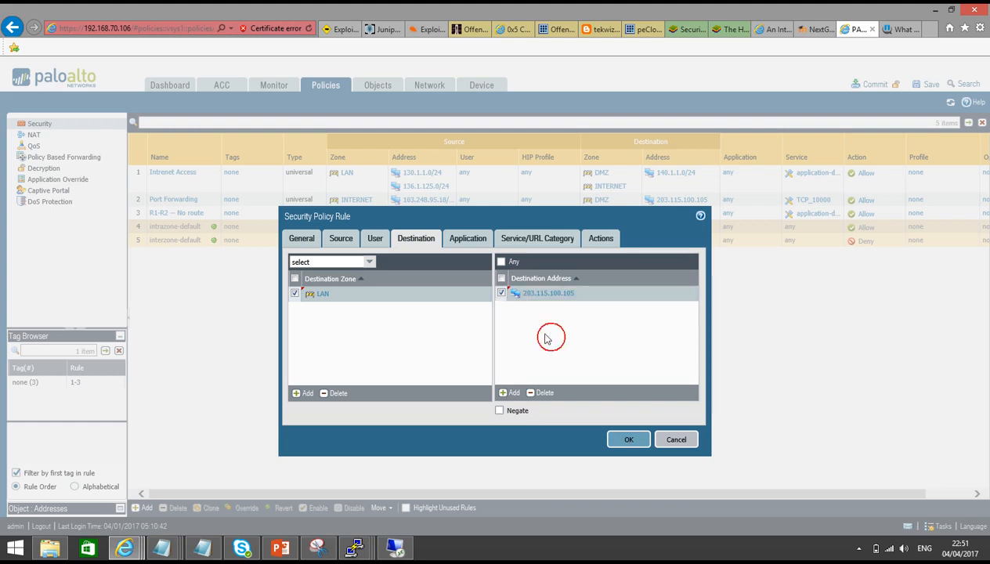
Turn off logging at session end, save the rule and commit the configuration
{"action": "left_click", "coordinate": [467, 248]}
{"action": "left_click", "coordinate": [531, 241]}
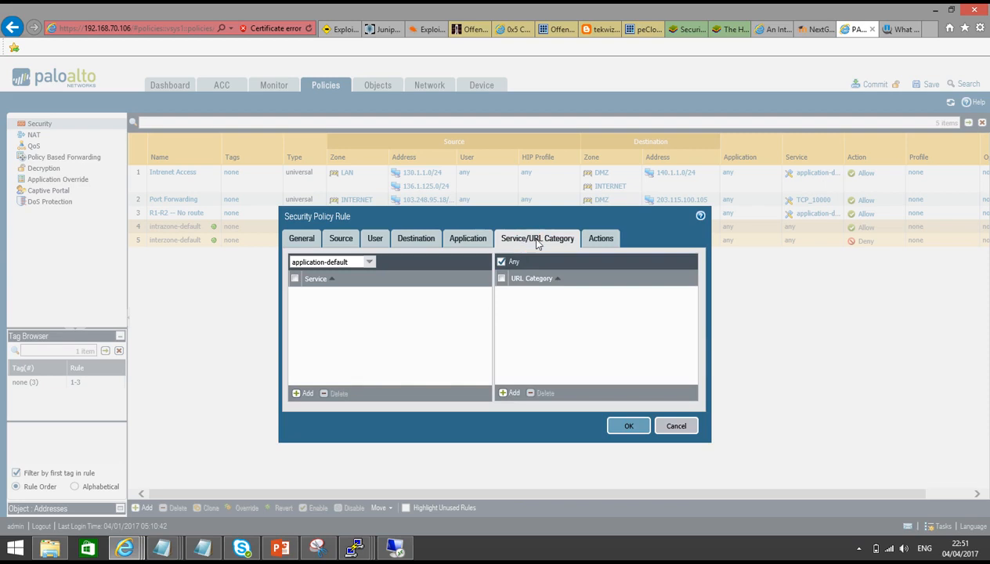
{"action": "left_click", "coordinate": [593, 239]}
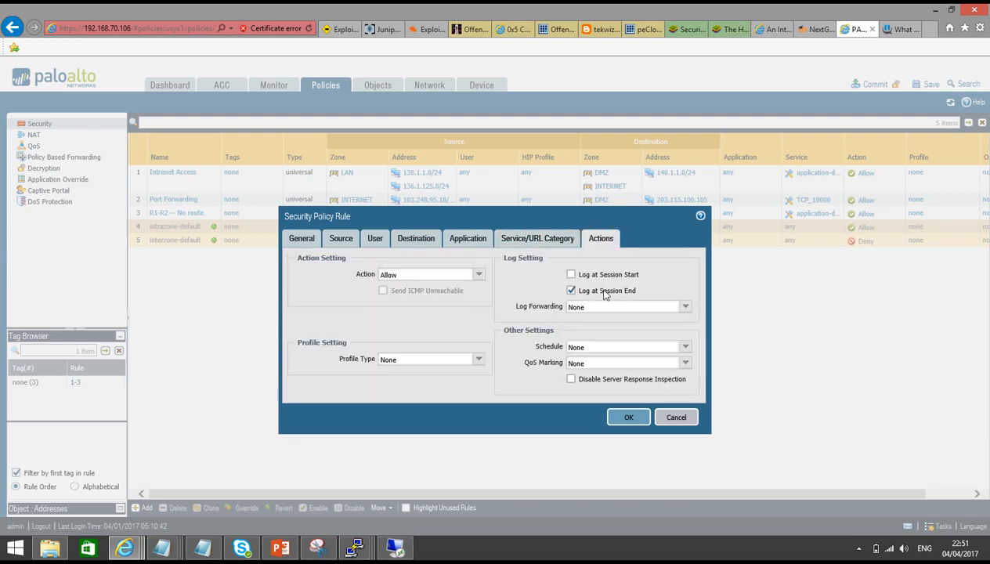
{"action": "left_click", "coordinate": [571, 290]}
{"action": "left_click", "coordinate": [622, 417]}
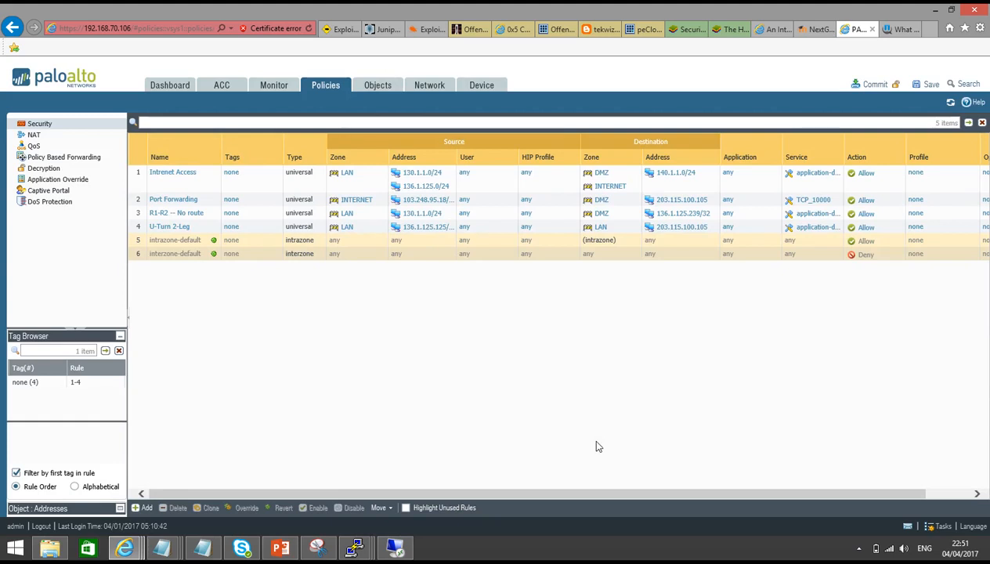
{"action": "left_click", "coordinate": [880, 84]}
{"action": "left_click", "coordinate": [544, 346]}
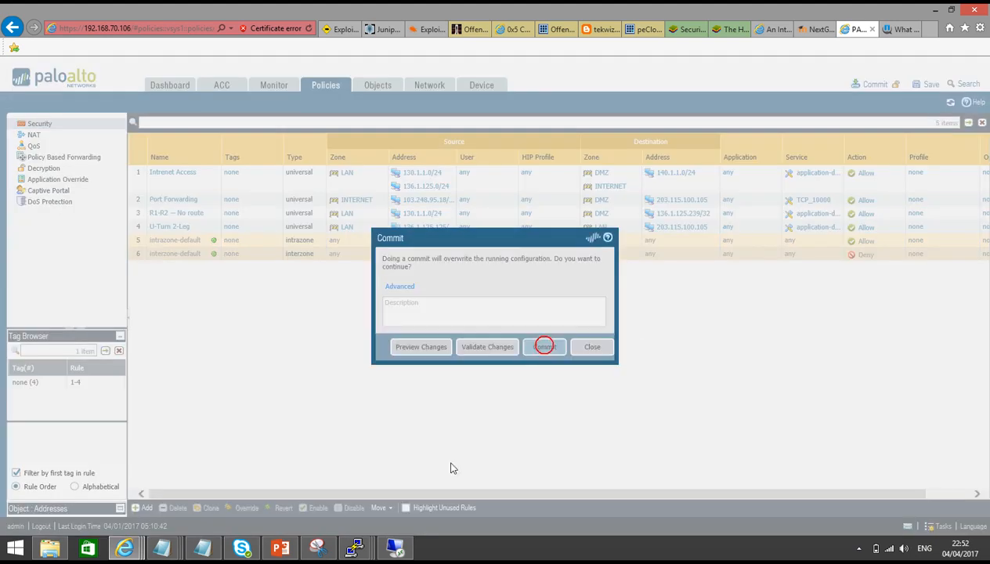
{"action": "left_click", "coordinate": [397, 546]}
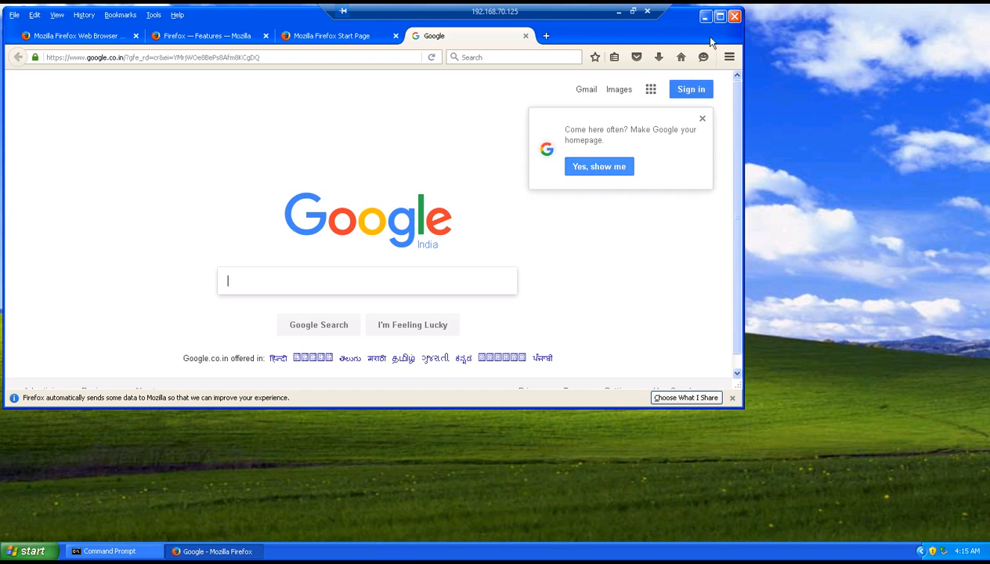
Run telnet 203.115.100.105 from the LAN PC's Command Prompt
{"action": "left_click", "coordinate": [704, 15]}
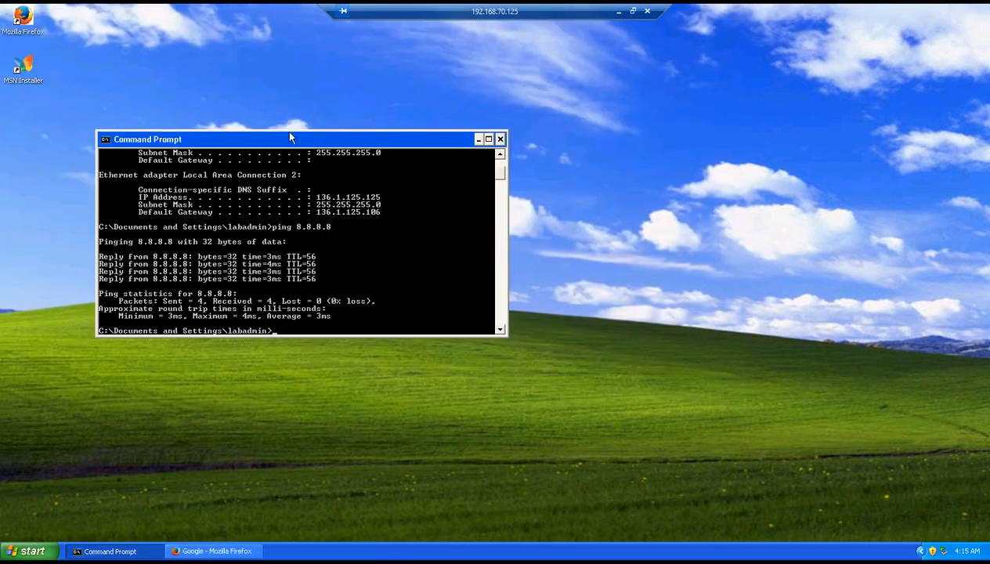
{"action": "left_click_drag", "start_coordinate": [285, 130], "coordinate": [348, 107]}
{"action": "type", "text": "te"}
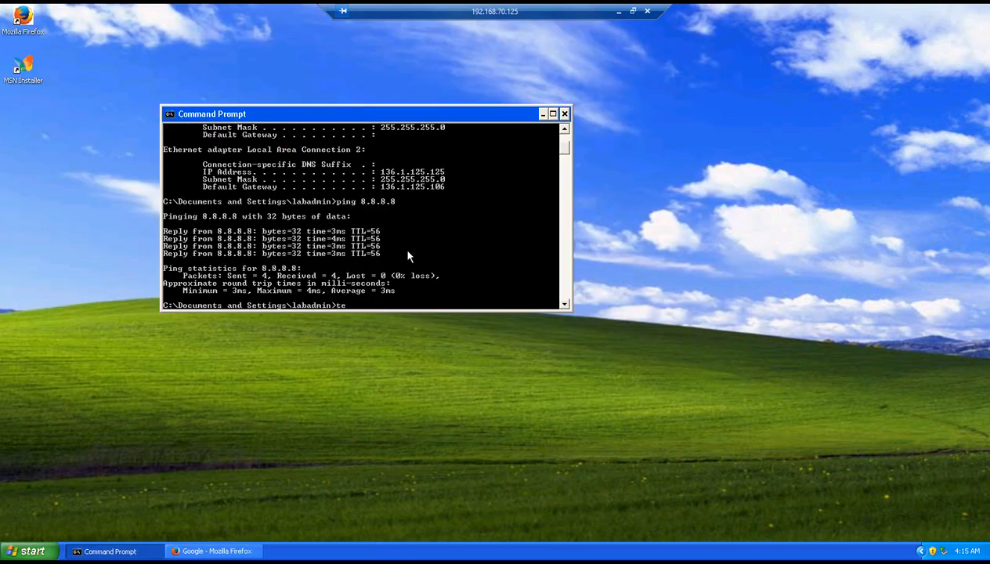
{"action": "type", "text": "lnet 203.115.100.105"}
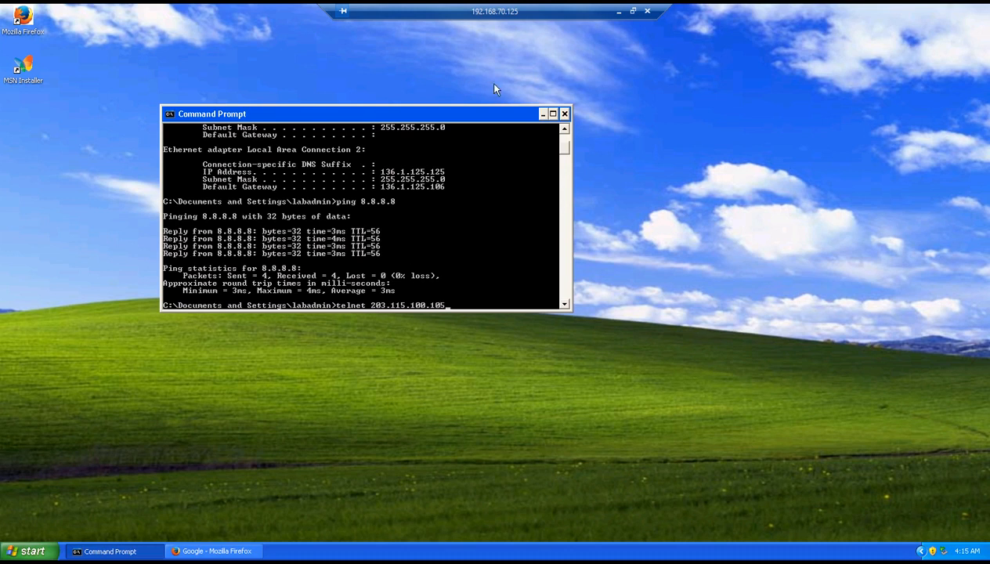
{"action": "left_click", "coordinate": [617, 13]}
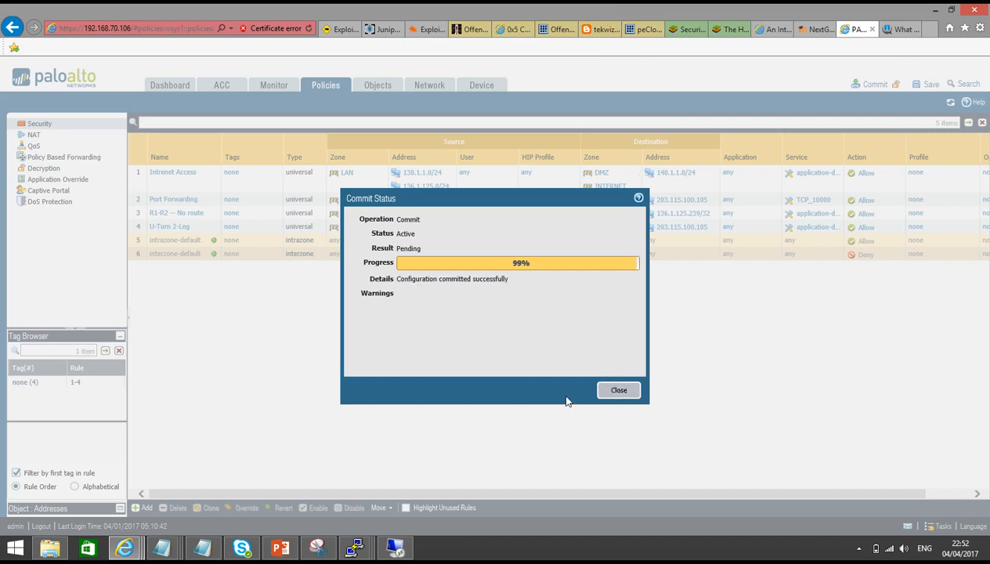
{"action": "left_click", "coordinate": [395, 546]}
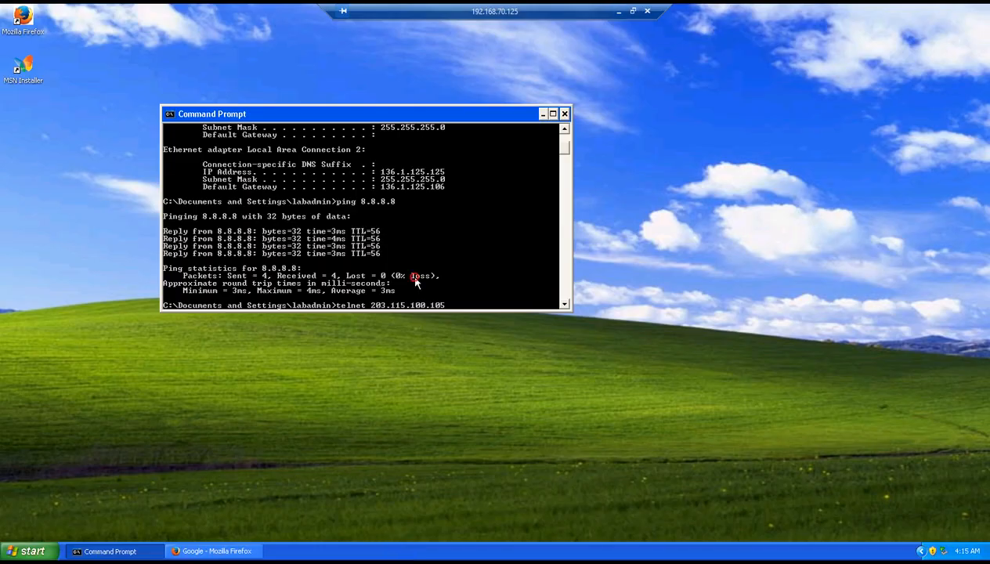
{"action": "key", "text": "Return"}
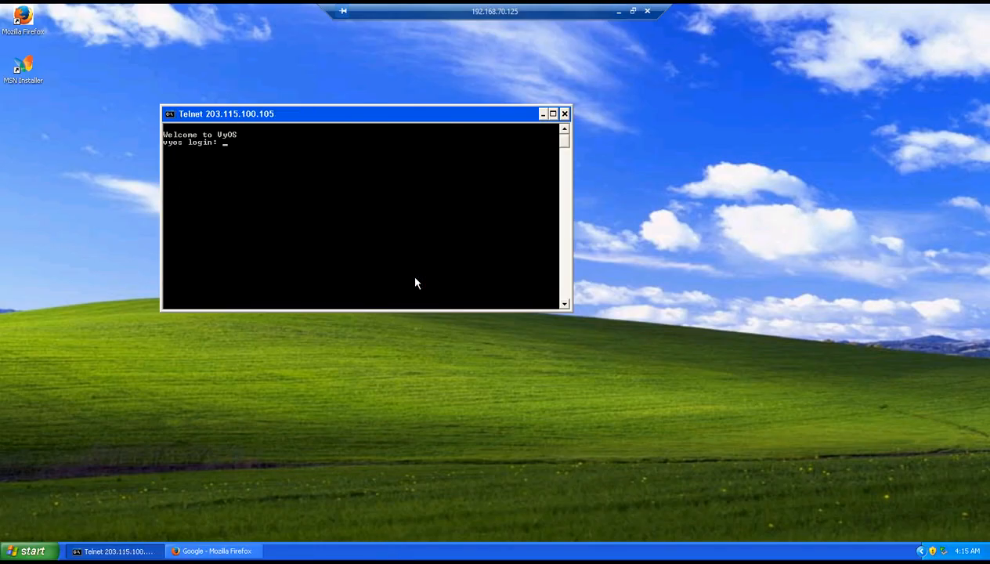
Log in to the VyOS router with its username and password and run show interfaces
{"action": "type", "text": "vyos"}
{"action": "key", "text": "Return"}
{"action": "type", "text": "vyos"}
{"action": "key", "text": "Return"}
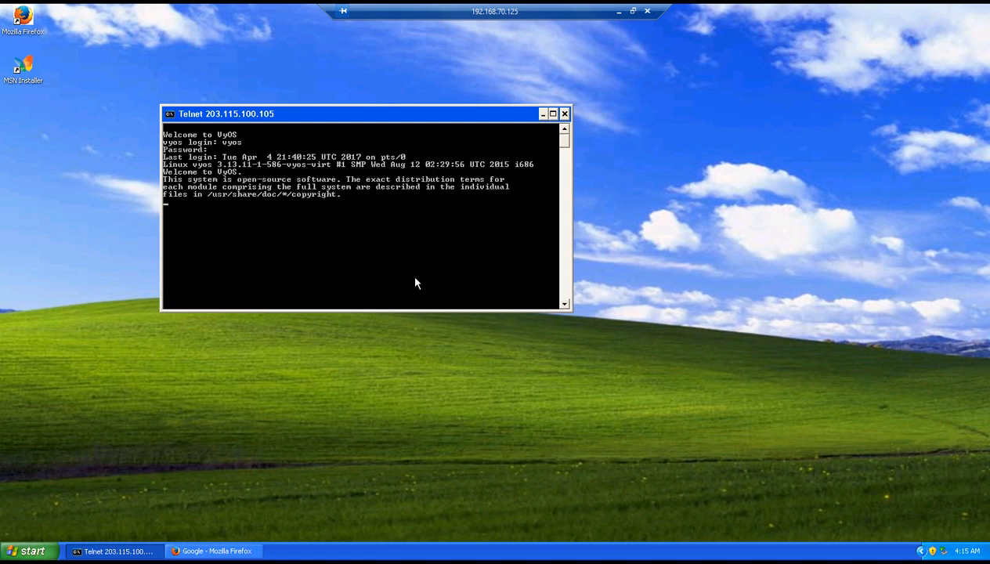
{"action": "type", "text": "show interfaces"}
{"action": "key", "text": "Return"}
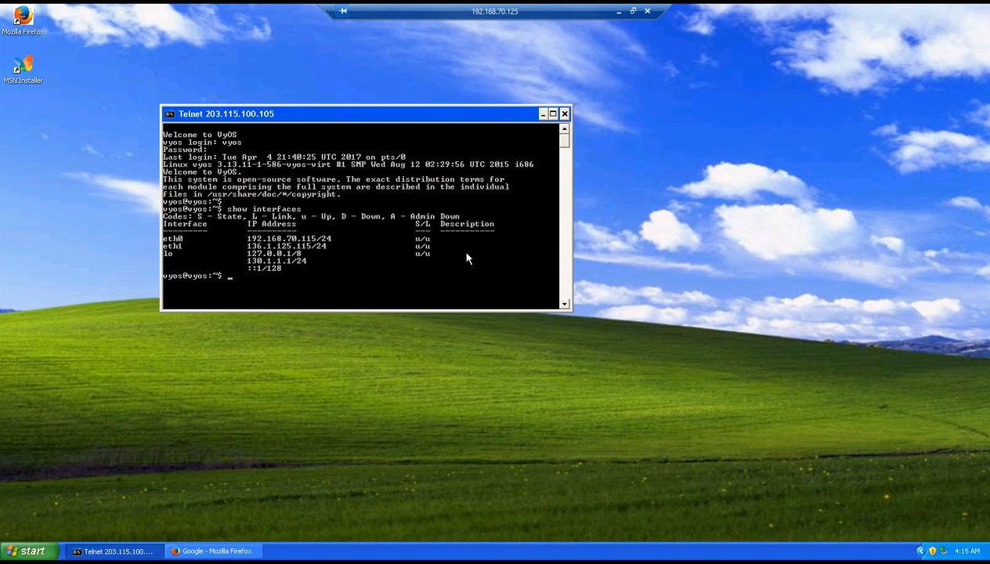
{"action": "left_click", "coordinate": [619, 11]}
On the PA-VM firewall CLI, list all sessions with show session all
{"action": "mouse_move", "coordinate": [362, 551]}
{"action": "left_click", "coordinate": [419, 486]}
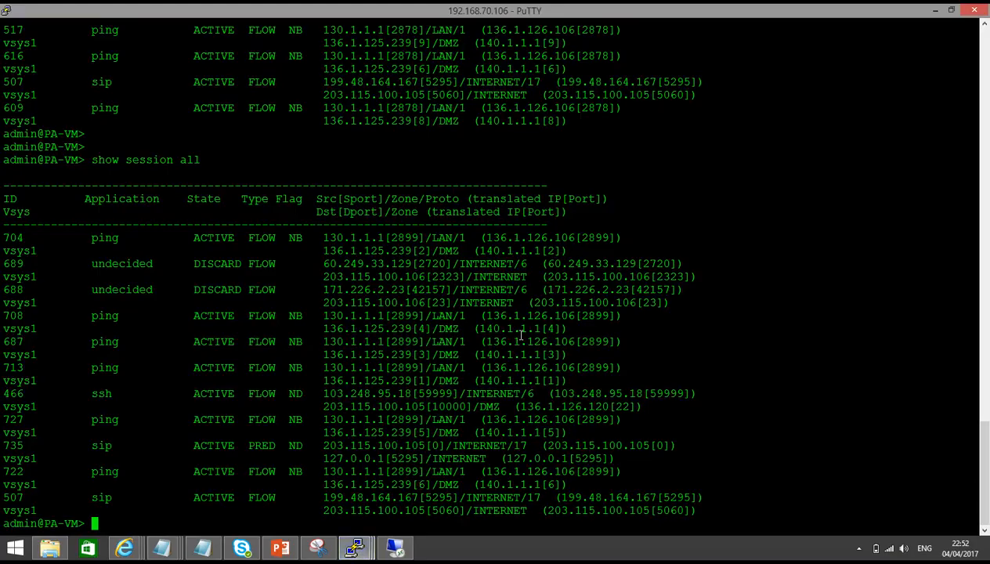
{"action": "key", "text": "Return"}
{"action": "key", "text": "Return"}
{"action": "key", "text": "Return"}
{"action": "key", "text": "Return"}
{"action": "key", "text": "Return"}
{"action": "key", "text": "Return"}
{"action": "type", "text": "sjp"}
{"action": "key", "text": "BackSpace"}
{"action": "key", "text": "BackSpace"}
{"action": "type", "text": "how"}
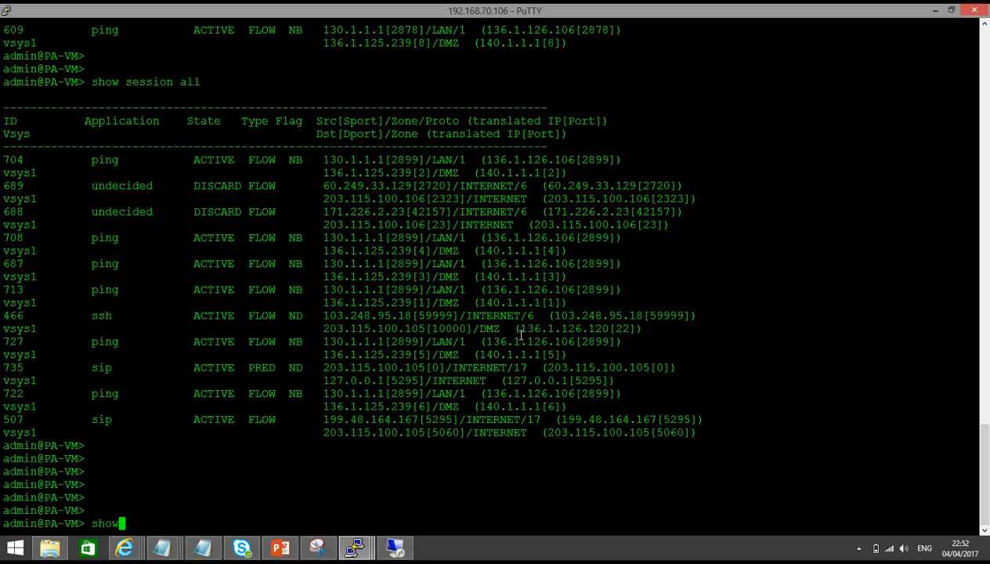
{"action": "type", "text": " session all"}
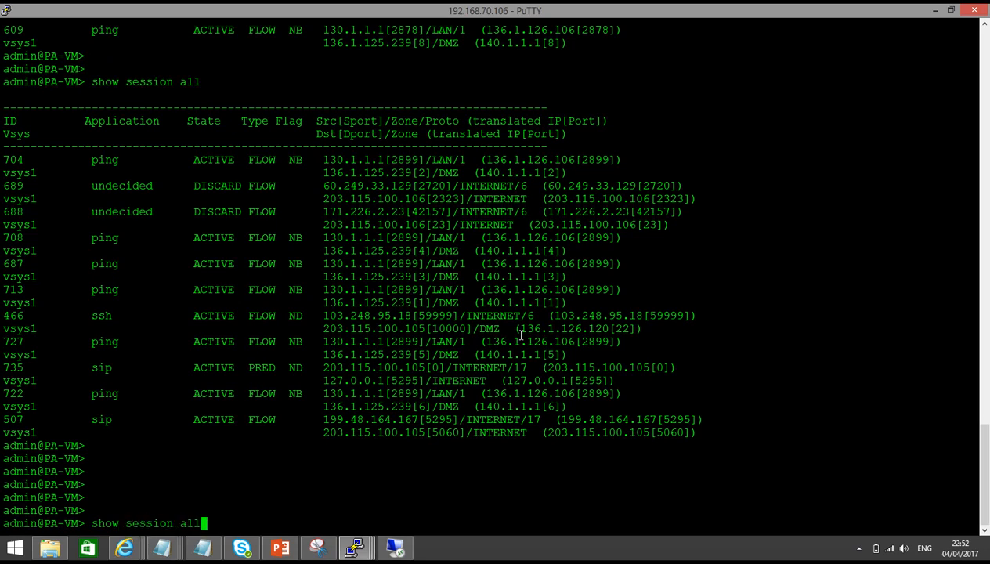
{"action": "key", "text": "Return"}
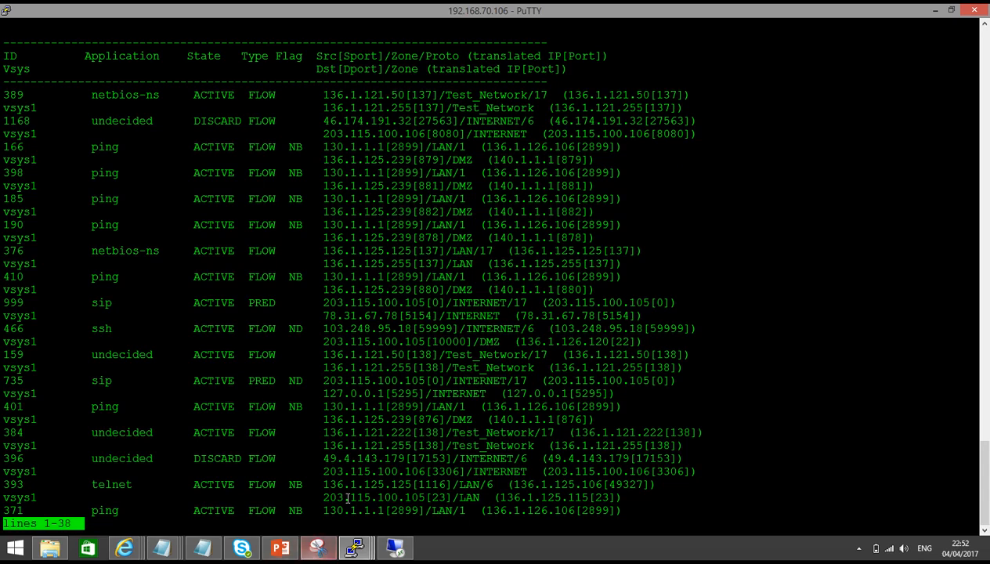
Highlight the telnet session's 136.1.125.125 source, 203.115.100.105 destination and translated address, page on, then return to PowerPoint
{"action": "left_click_drag", "start_coordinate": [321, 486], "coordinate": [414, 484]}
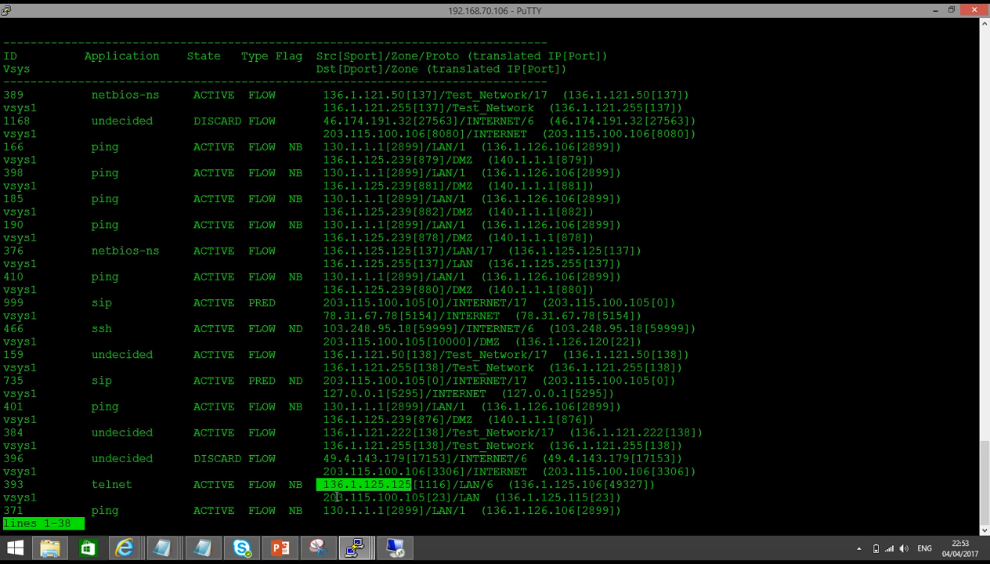
{"action": "left_click_drag", "start_coordinate": [342, 497], "coordinate": [397, 498]}
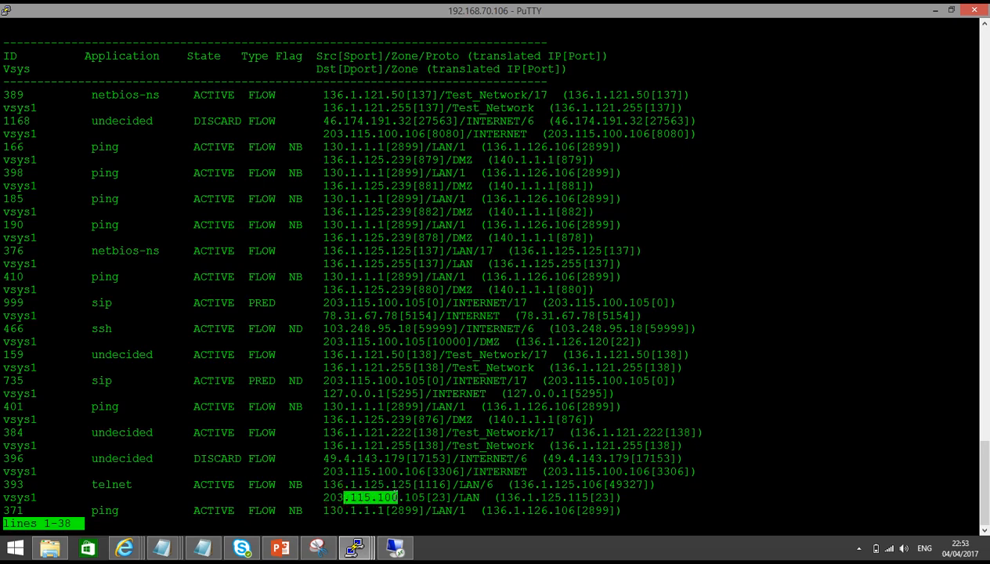
{"action": "left_click", "coordinate": [490, 484]}
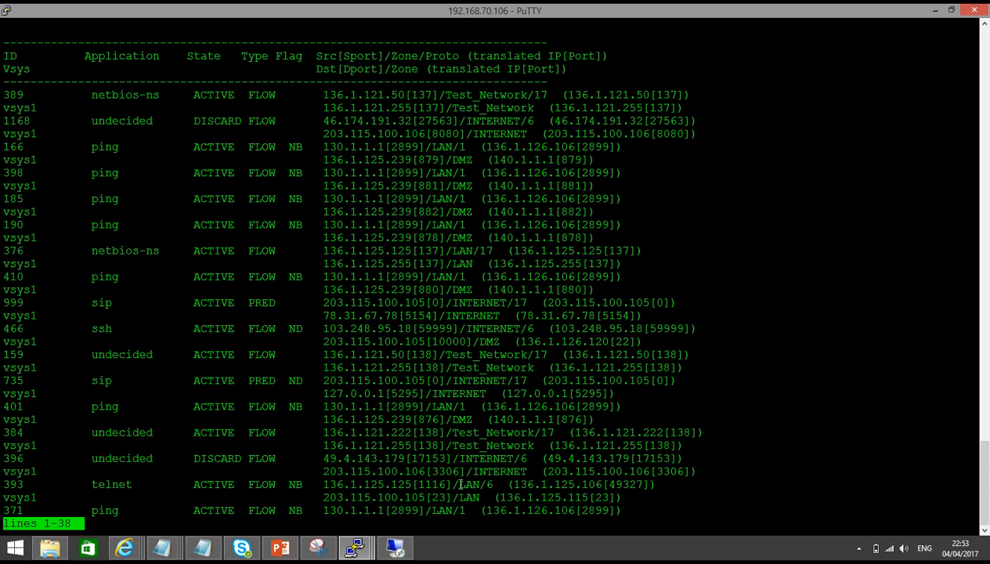
{"action": "left_click_drag", "start_coordinate": [541, 483], "coordinate": [640, 484]}
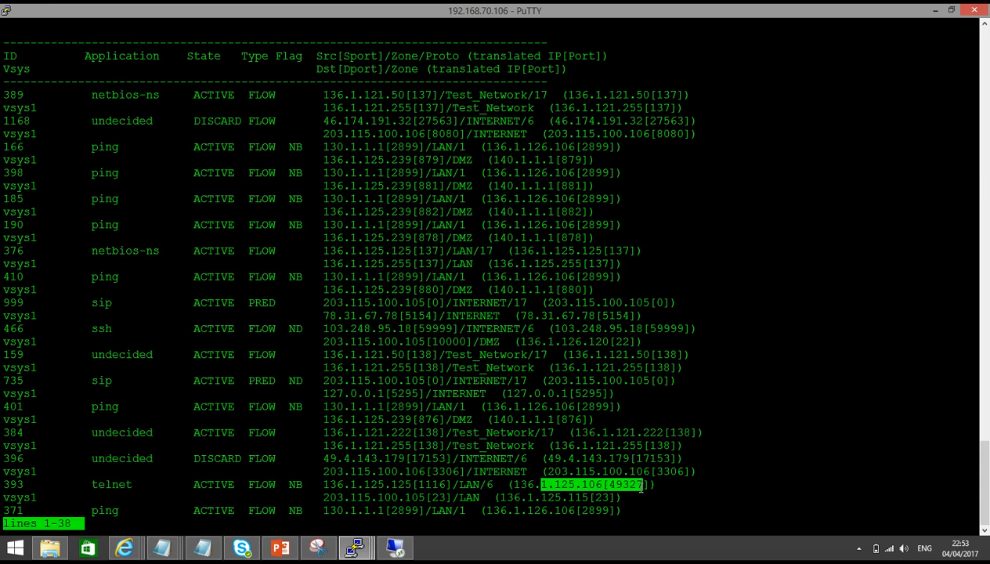
{"action": "left_click_drag", "start_coordinate": [391, 497], "coordinate": [496, 497]}
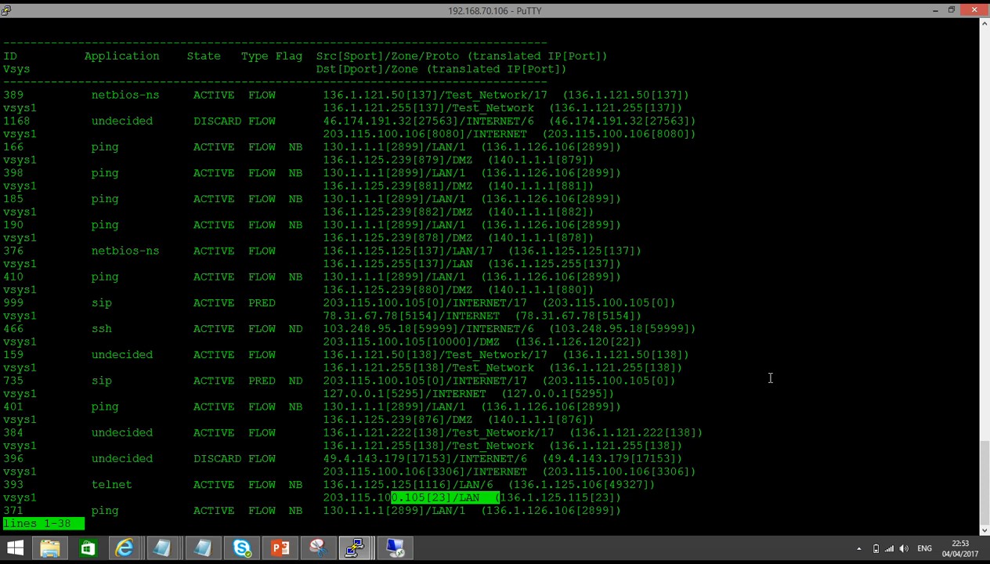
{"action": "key", "text": "Return"}
{"action": "key", "text": "Return"}
{"action": "key", "text": "Return"}
{"action": "key", "text": "Return"}
{"action": "key", "text": "Return"}
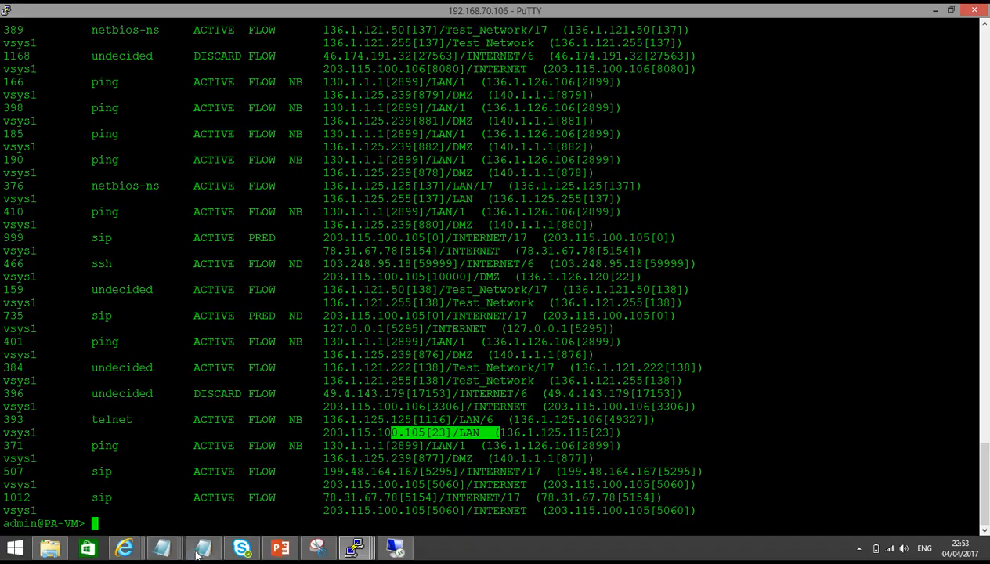
{"action": "left_click", "coordinate": [280, 547]}
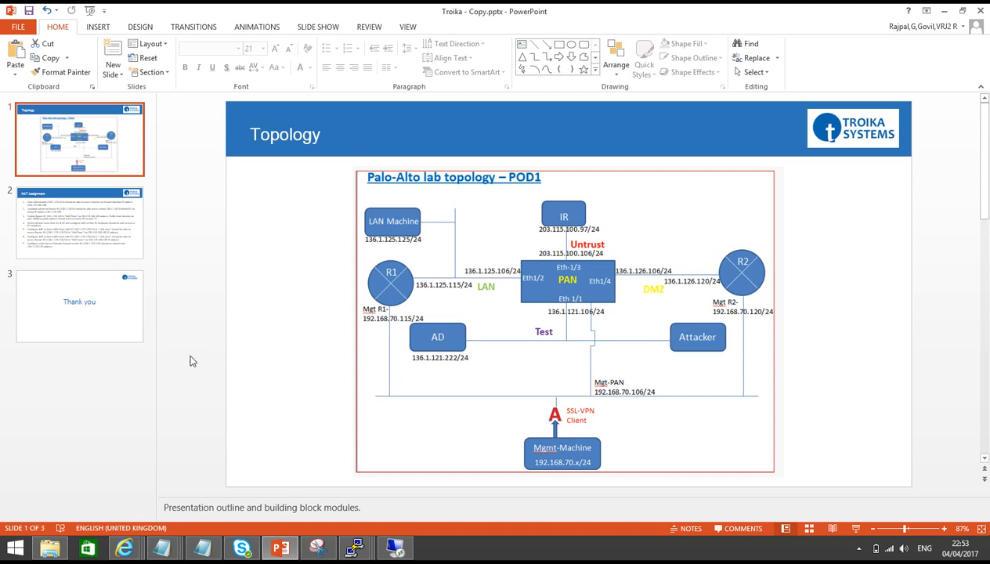
Show slide 2, the NAT Assignment slide listing the lab tasks
{"action": "left_click", "coordinate": [83, 227]}
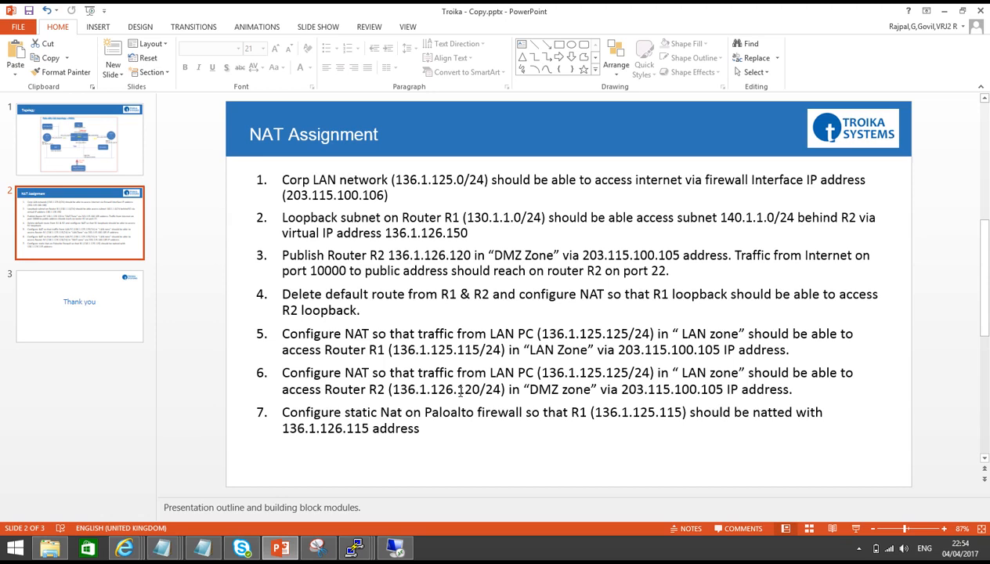
On R2, exit configuration mode and run netstat -an | grep 23 to confirm telnet listens
{"action": "mouse_move", "coordinate": [352, 548]}
{"action": "left_click", "coordinate": [327, 477]}
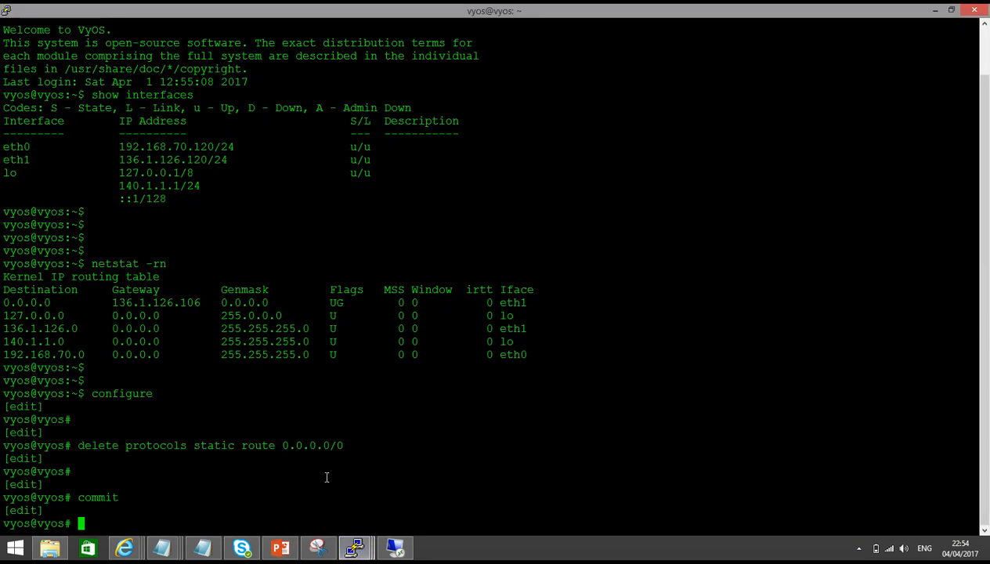
{"action": "key", "text": "Return"}
{"action": "key", "text": "Return"}
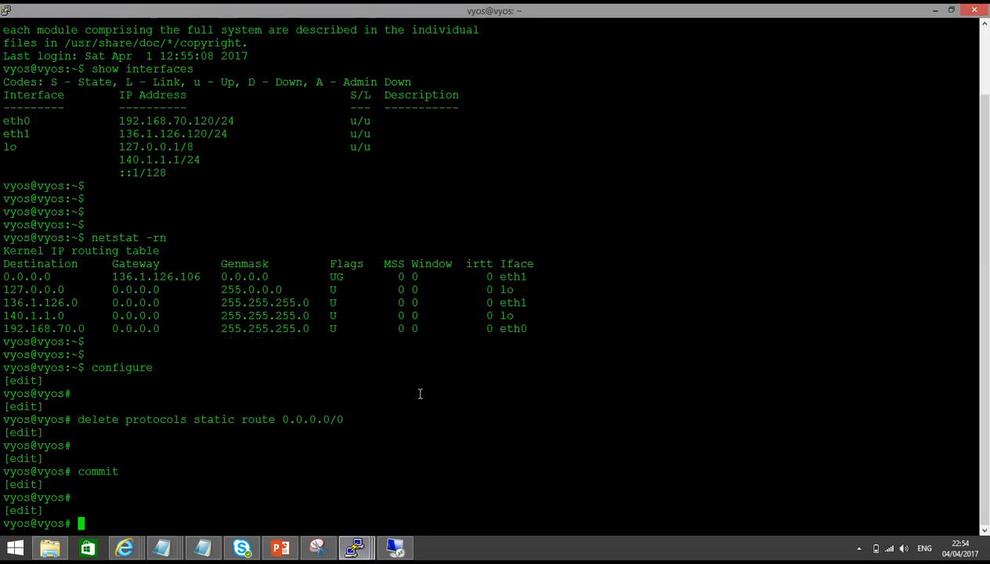
{"action": "type", "text": "ser"}
{"action": "key", "text": "Return"}
{"action": "type", "text": "se"}
{"action": "key", "text": "BackSpace"}
{"action": "key", "text": "BackSpace"}
{"action": "type", "text": "exit"}
{"action": "key", "text": "Return"}
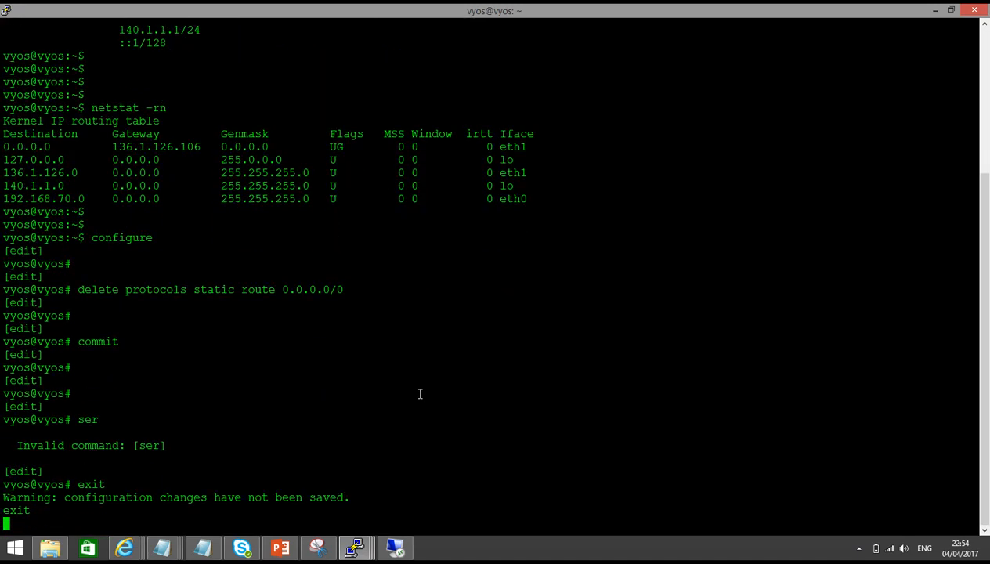
{"action": "key", "text": "Return"}
{"action": "type", "text": "netstat -an | grep 23"}
{"action": "key", "text": "Return"}
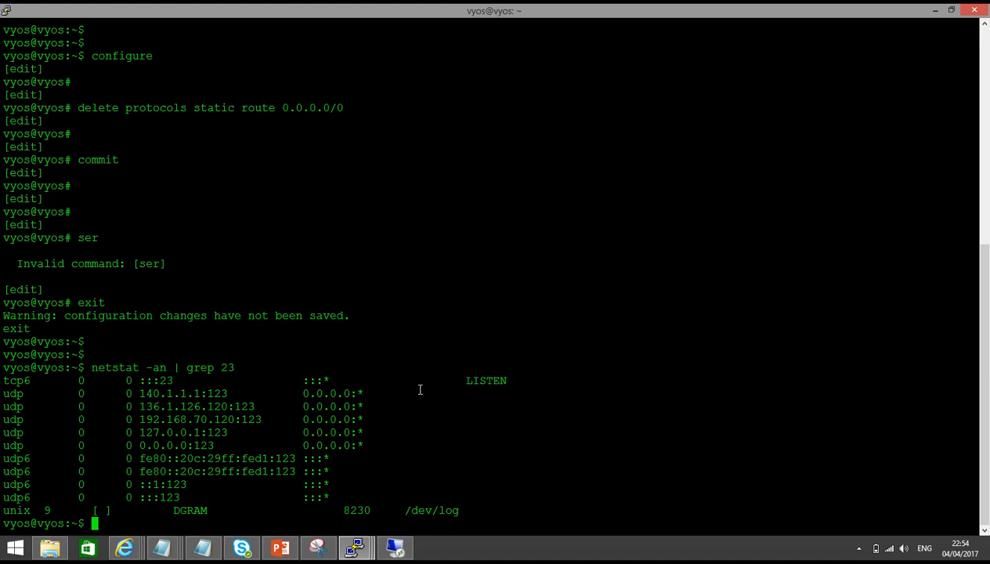
Display R2's full configuration to confirm no static route remains
{"action": "key", "text": "Return"}
{"action": "key", "text": "Return"}
{"action": "type", "text": "show co"}
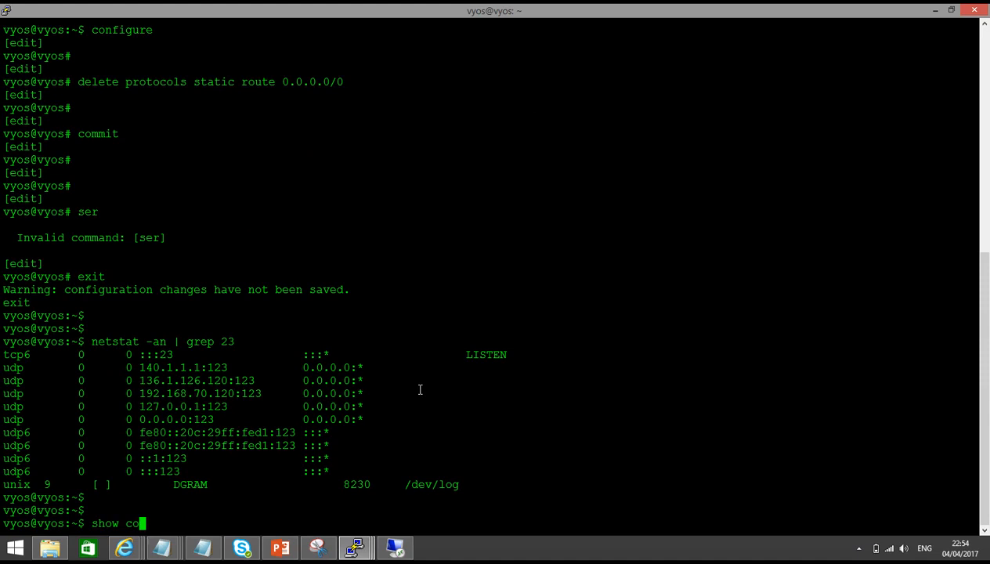
{"action": "key", "text": "Tab"}
{"action": "key", "text": "Return"}
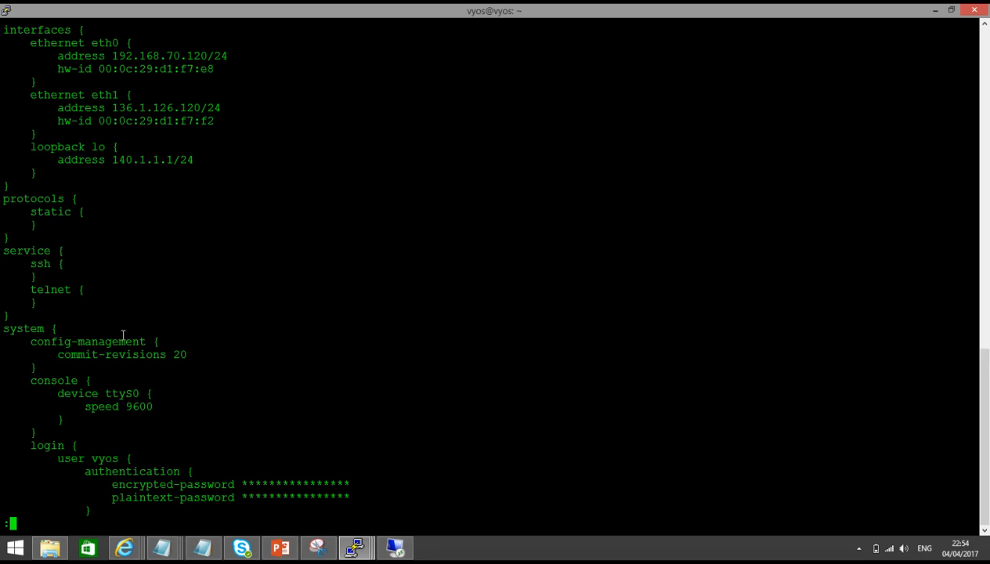
{"action": "key", "text": "q"}
{"action": "right_click", "coordinate": [353, 9]}
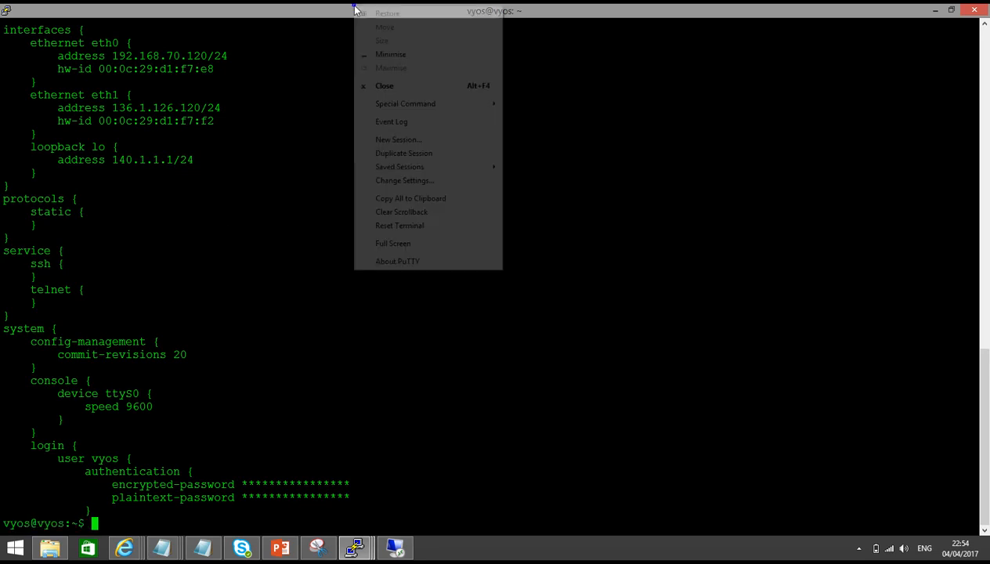
Open a test telnet session to 192.168.70.120, reach the VyOS login prompt, then close it
{"action": "left_click", "coordinate": [399, 139]}
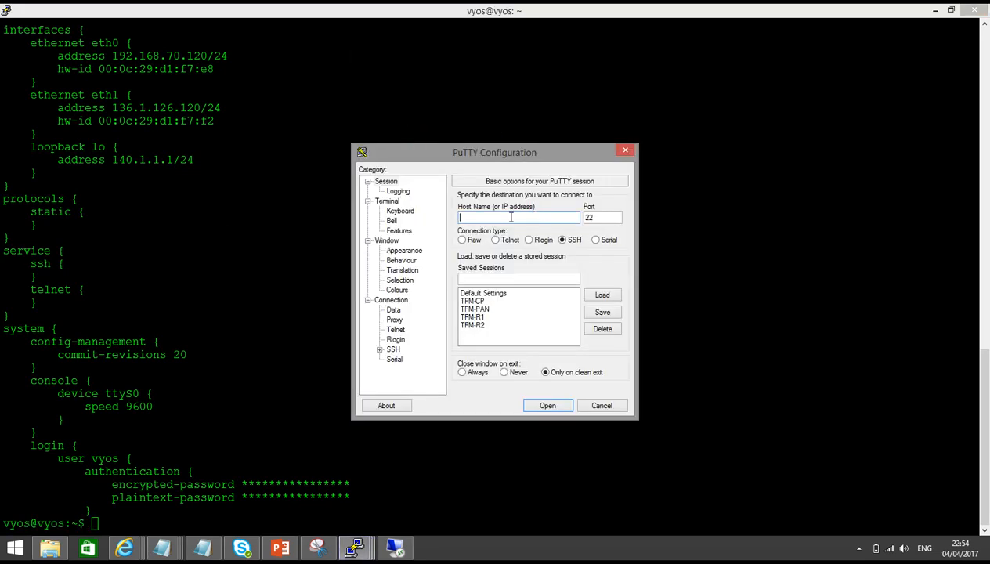
{"action": "type", "text": "1"}
{"action": "type", "text": "92.168.70.120"}
{"action": "left_click", "coordinate": [495, 240]}
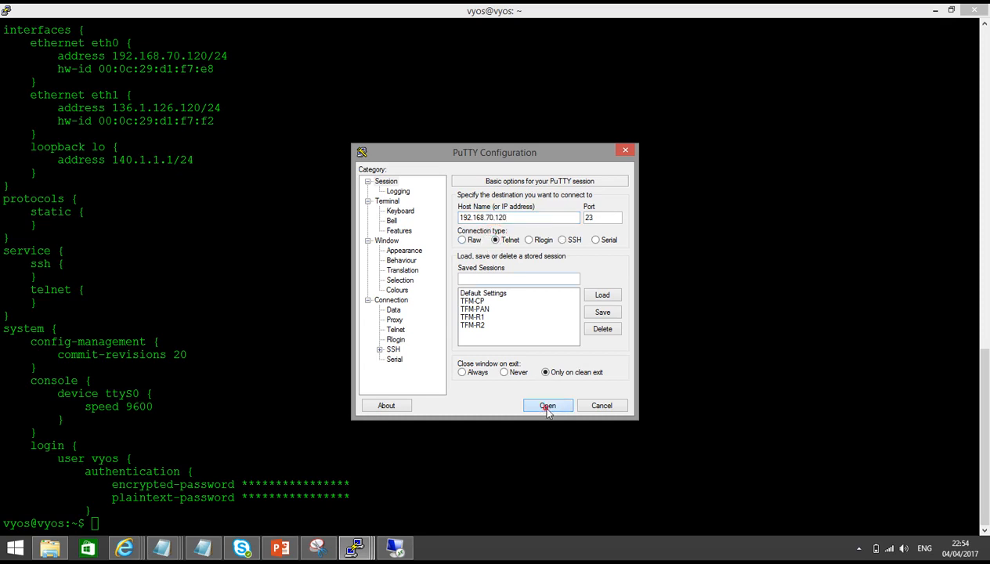
{"action": "left_click", "coordinate": [547, 405]}
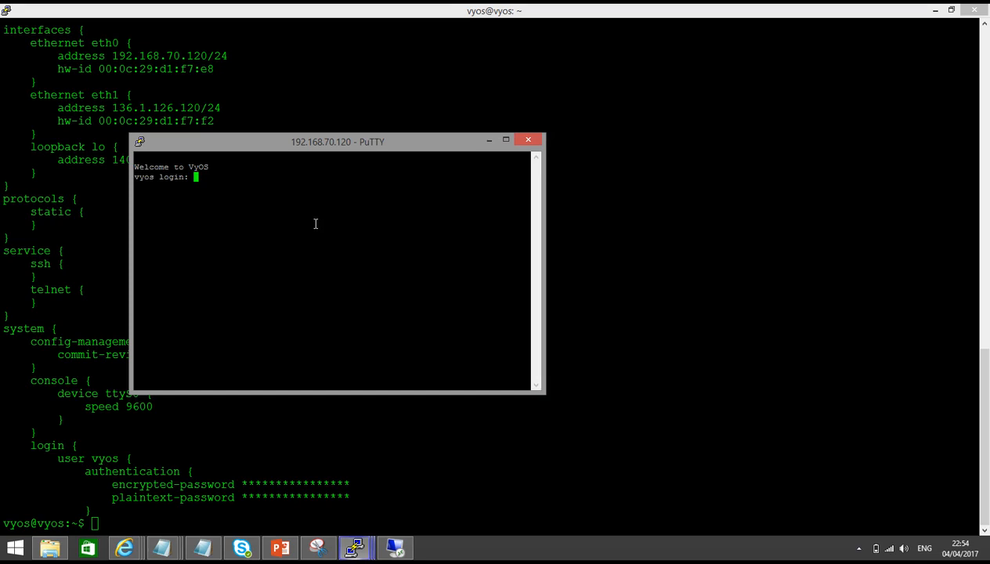
{"action": "left_click", "coordinate": [535, 142]}
{"action": "left_click", "coordinate": [509, 319]}
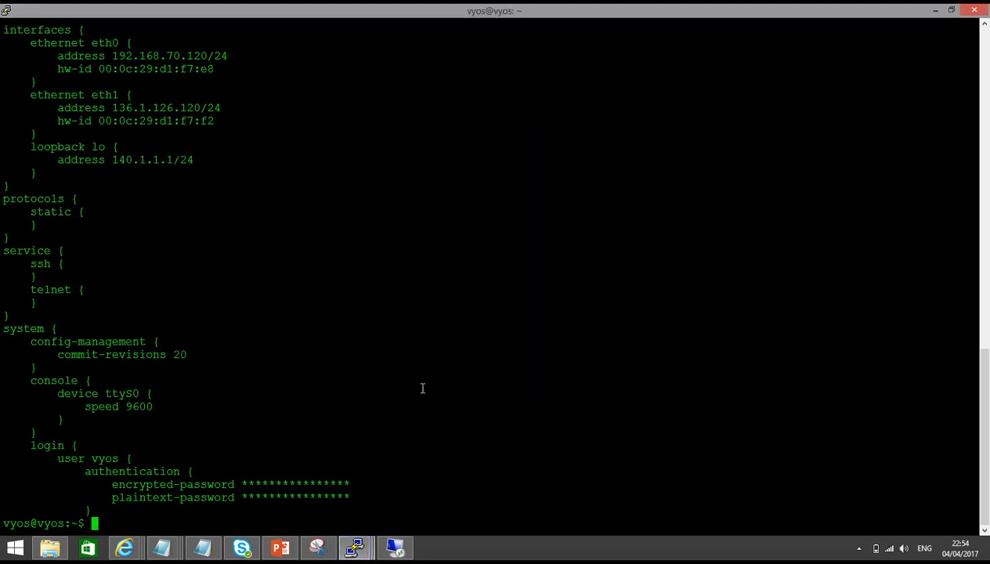
{"action": "right_click", "coordinate": [124, 547]}
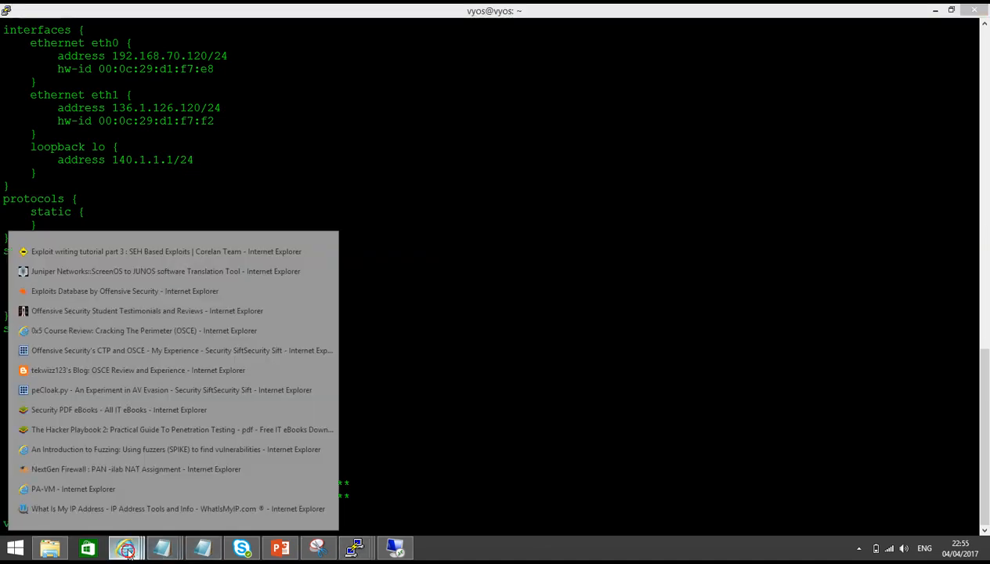
Back on the PA-VM page, dismiss Commit Status and open the U-Turn 2-Leg NAT rule
{"action": "left_click", "coordinate": [70, 471]}
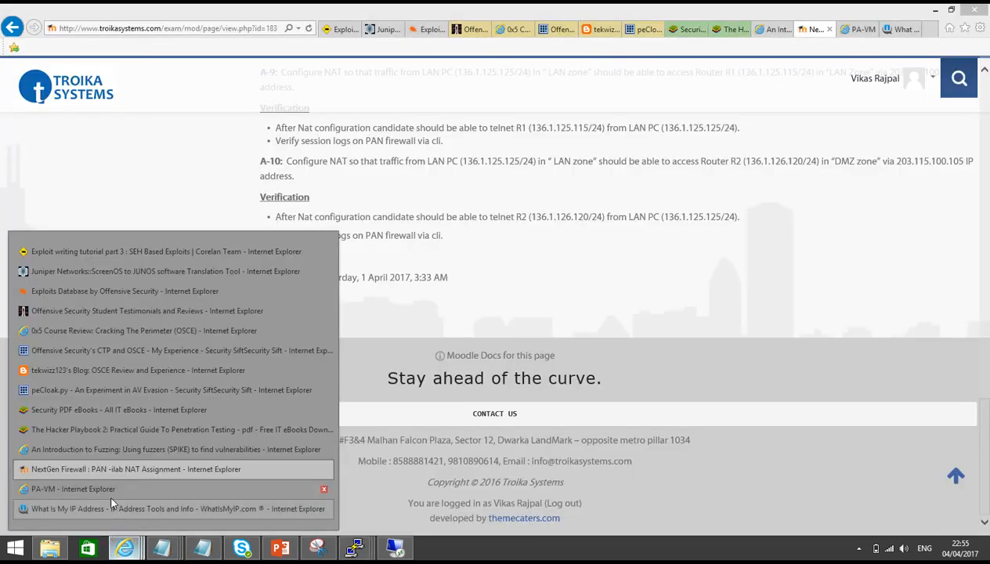
{"action": "key", "text": "ctrl+Tab"}
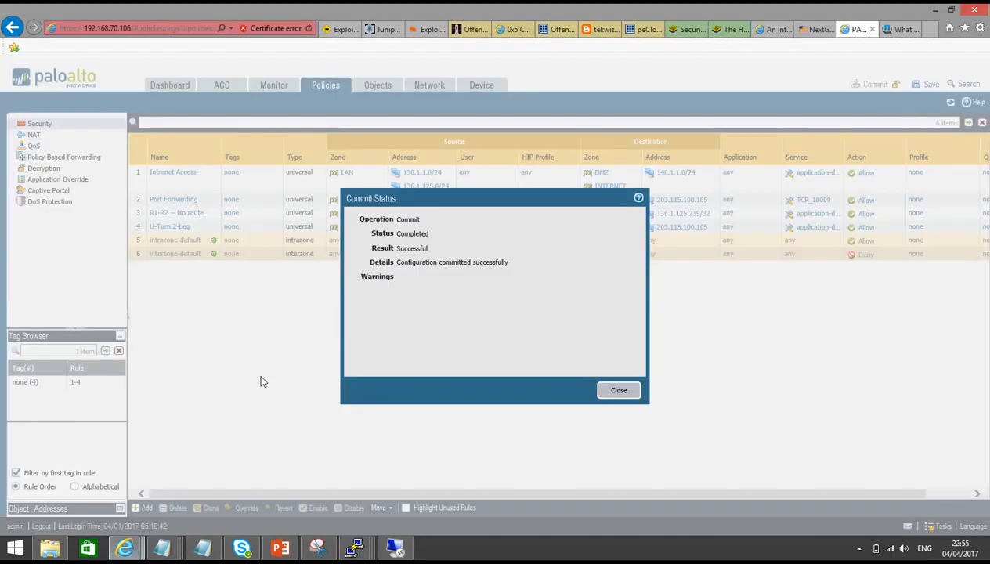
{"action": "left_click", "coordinate": [614, 389]}
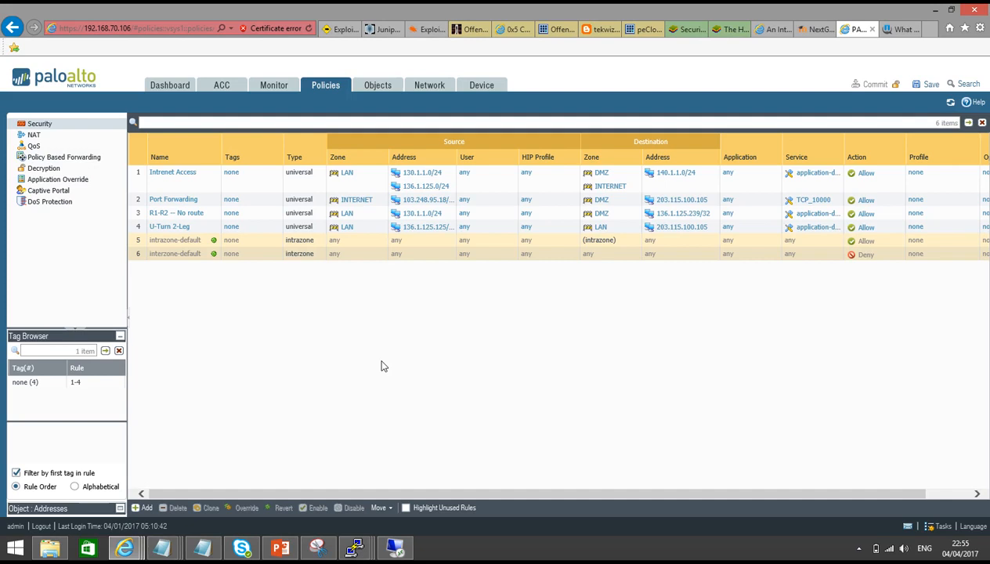
{"action": "left_click", "coordinate": [32, 135]}
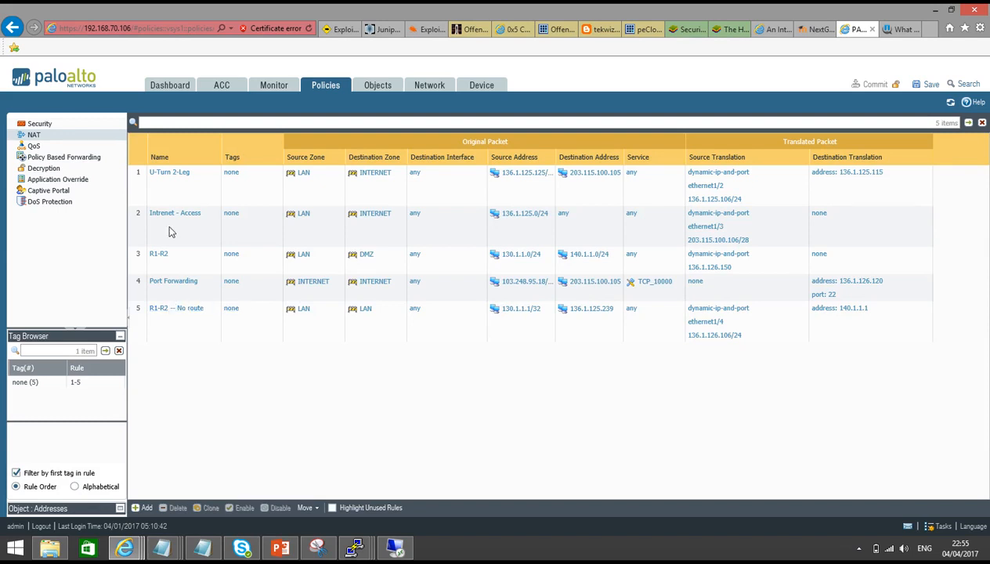
{"action": "left_click", "coordinate": [165, 172]}
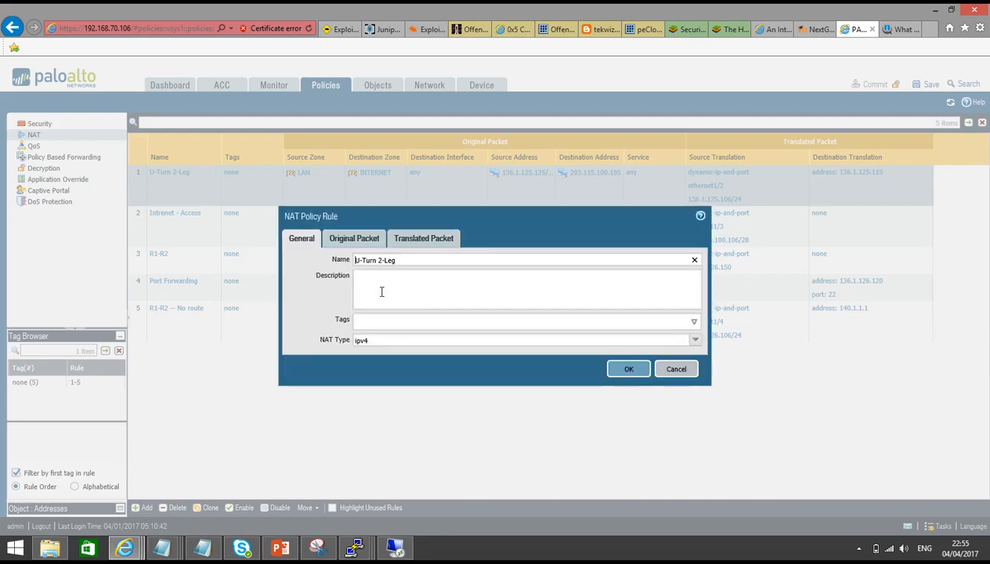
Set the rule's source translation to None and translated destination to 136.1.126.120, and save
{"action": "left_click", "coordinate": [352, 241]}
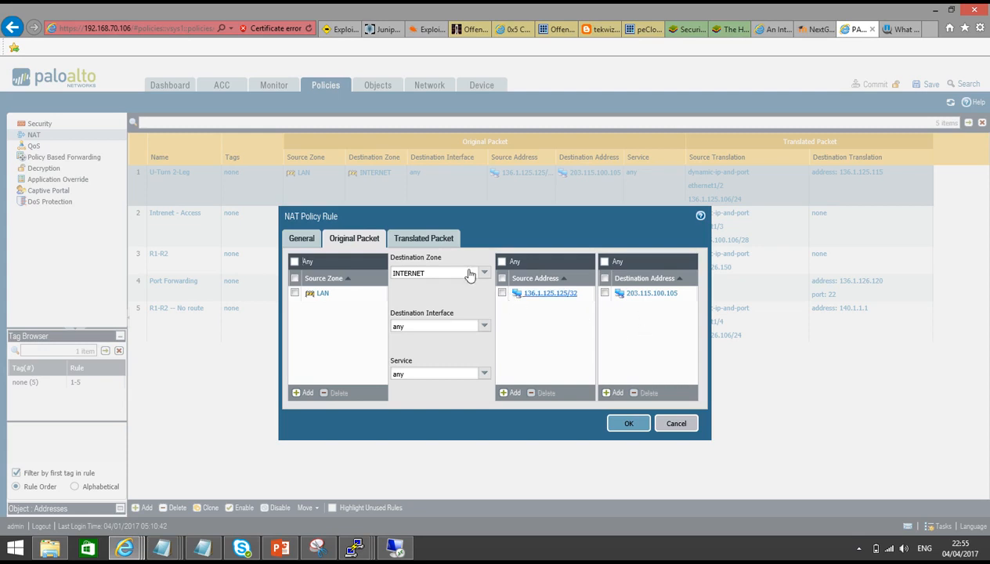
{"action": "left_click", "coordinate": [399, 244]}
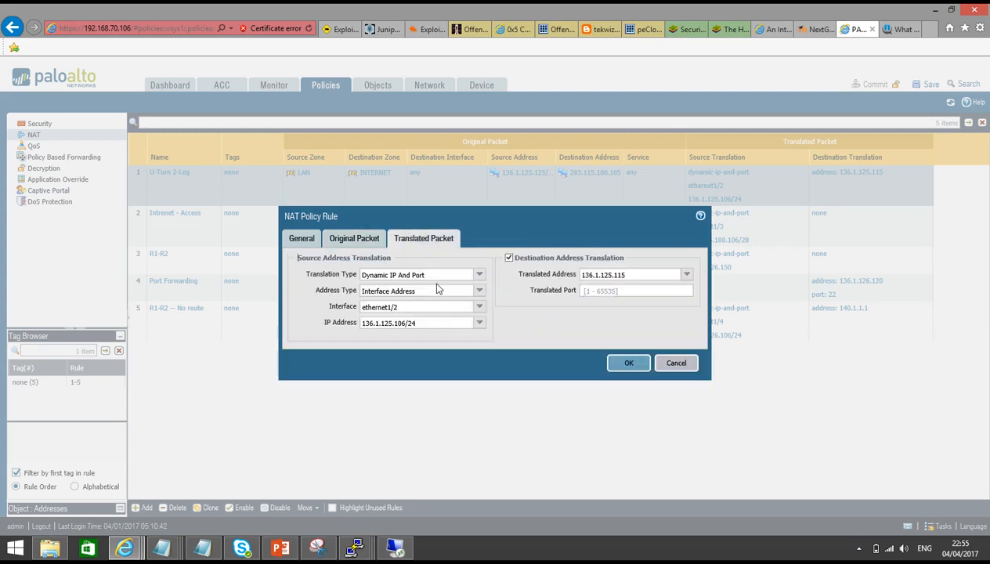
{"action": "left_click", "coordinate": [480, 278]}
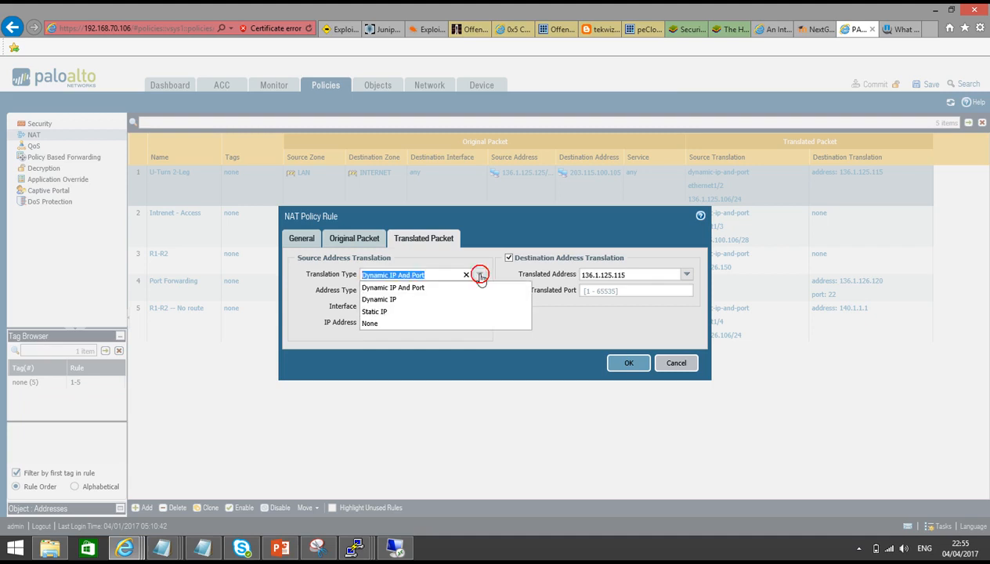
{"action": "left_click", "coordinate": [459, 330]}
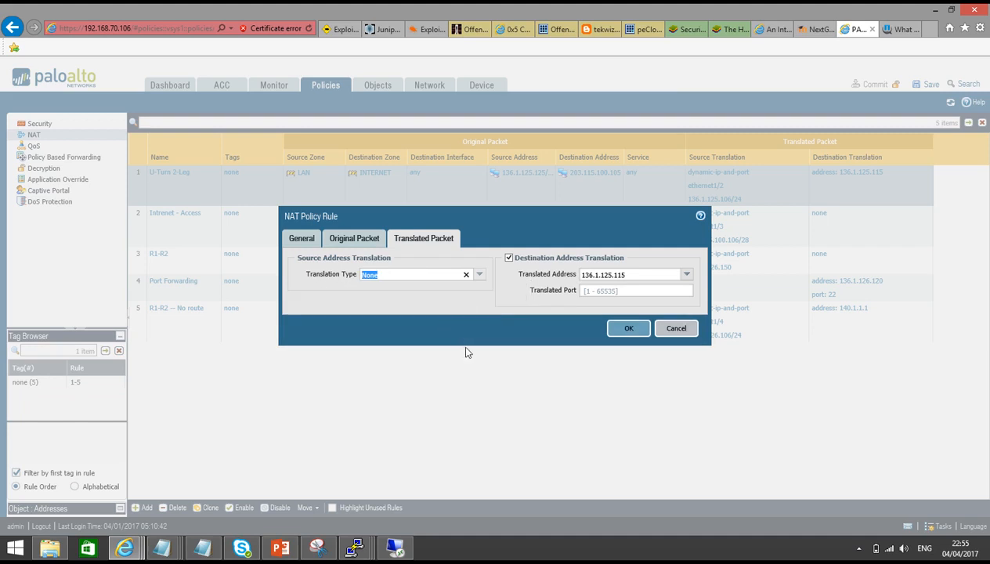
{"action": "left_click", "coordinate": [631, 274]}
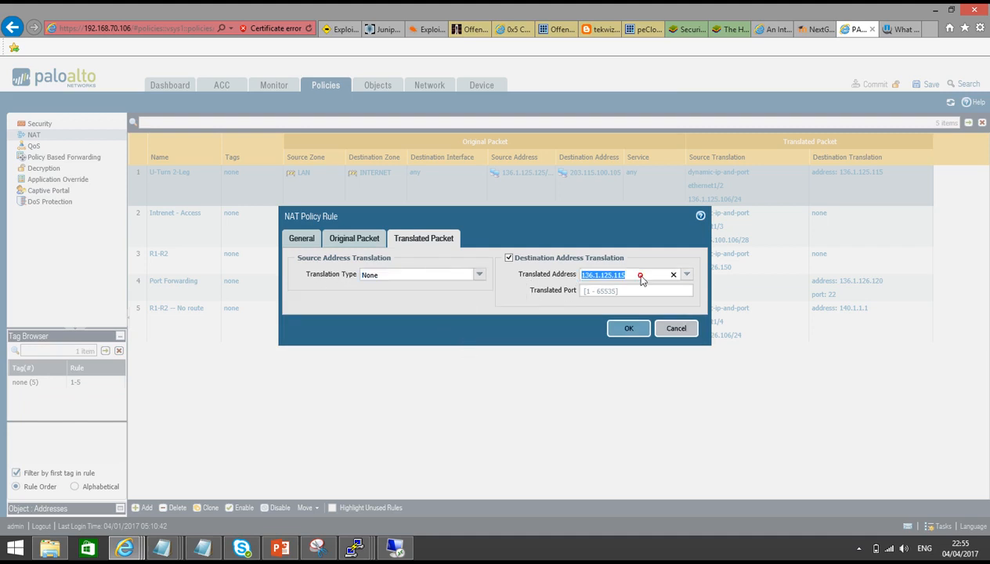
{"action": "left_click", "coordinate": [641, 275]}
{"action": "key", "text": "BackSpace"}
{"action": "type", "text": "6.120"}
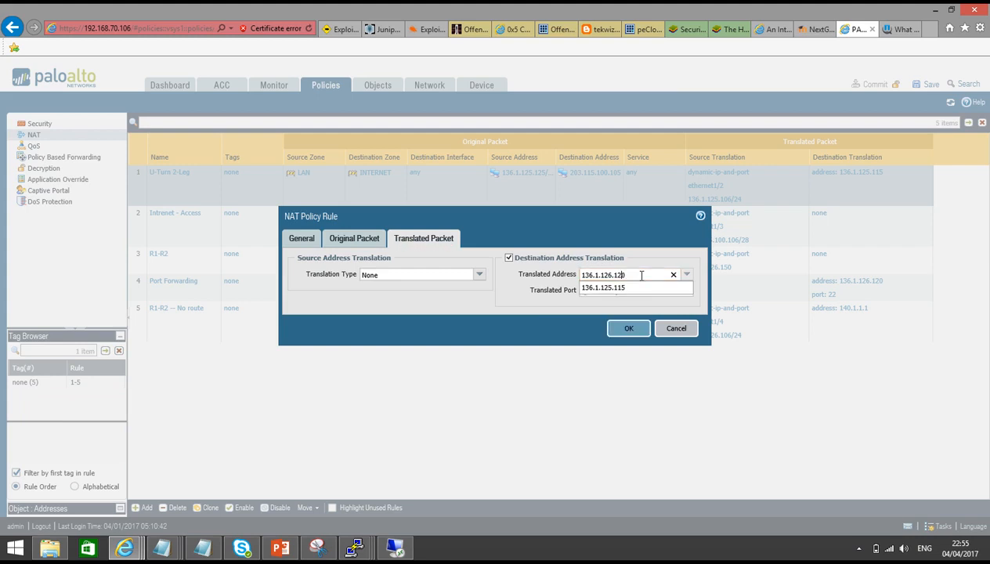
{"action": "left_click", "coordinate": [540, 335]}
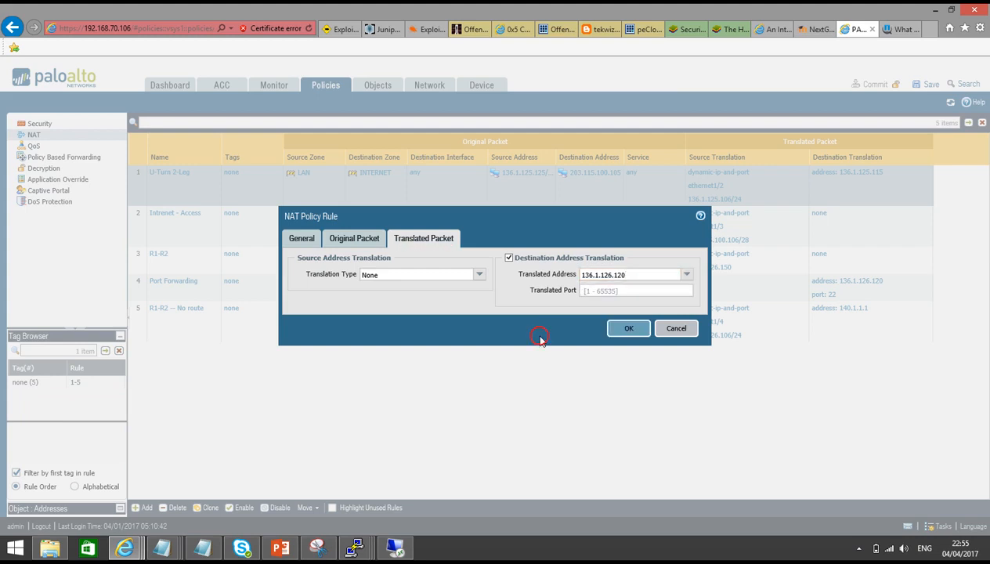
{"action": "left_click", "coordinate": [611, 329]}
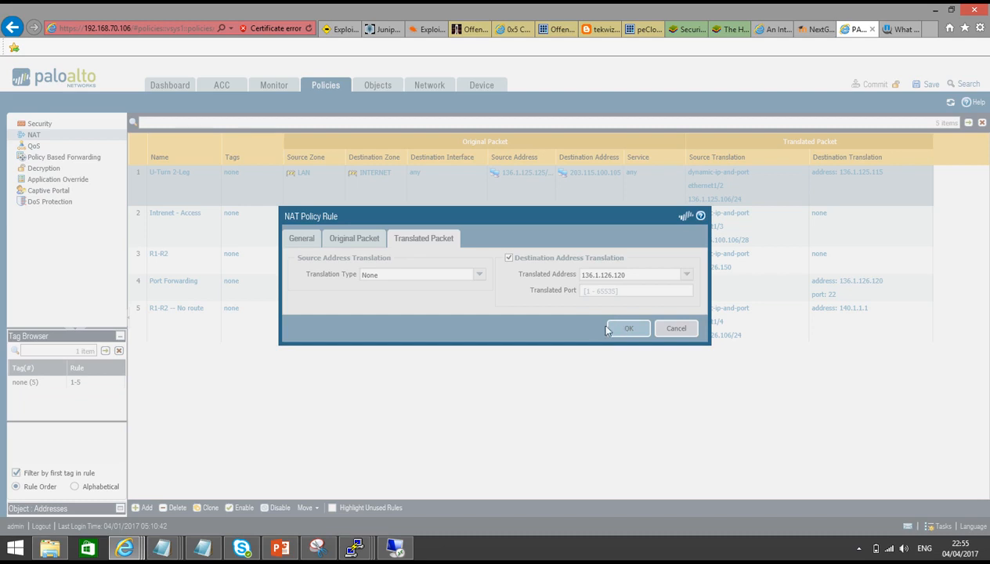
{"action": "left_click", "coordinate": [39, 125]}
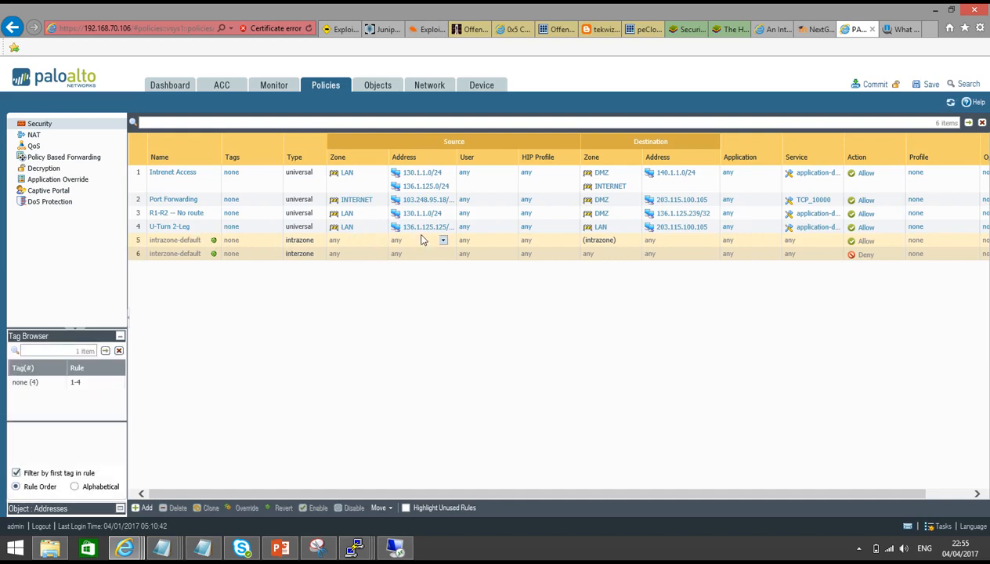
Replace the LAN destination zone with DMZ in the U-Turn 2-Leg security rule
{"action": "left_click", "coordinate": [171, 227]}
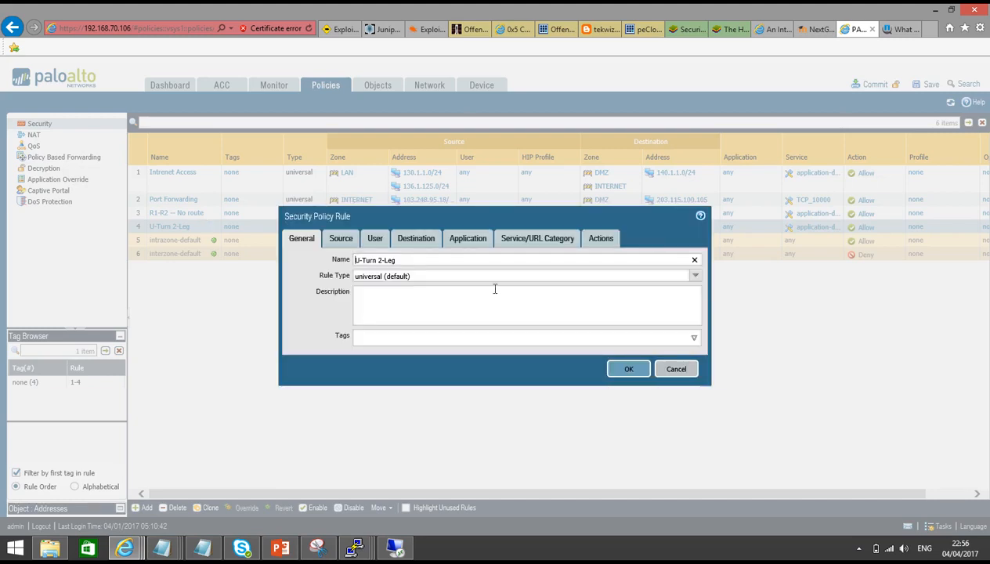
{"action": "left_click", "coordinate": [341, 239]}
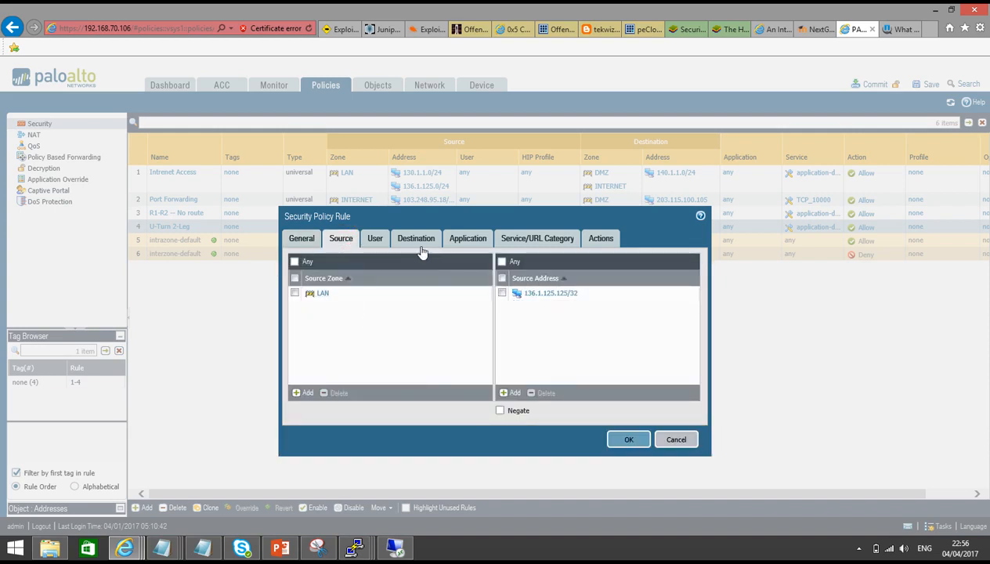
{"action": "left_click", "coordinate": [420, 247]}
{"action": "left_click", "coordinate": [295, 293]}
{"action": "left_click", "coordinate": [334, 392]}
{"action": "left_click", "coordinate": [304, 392]}
{"action": "left_click", "coordinate": [321, 326]}
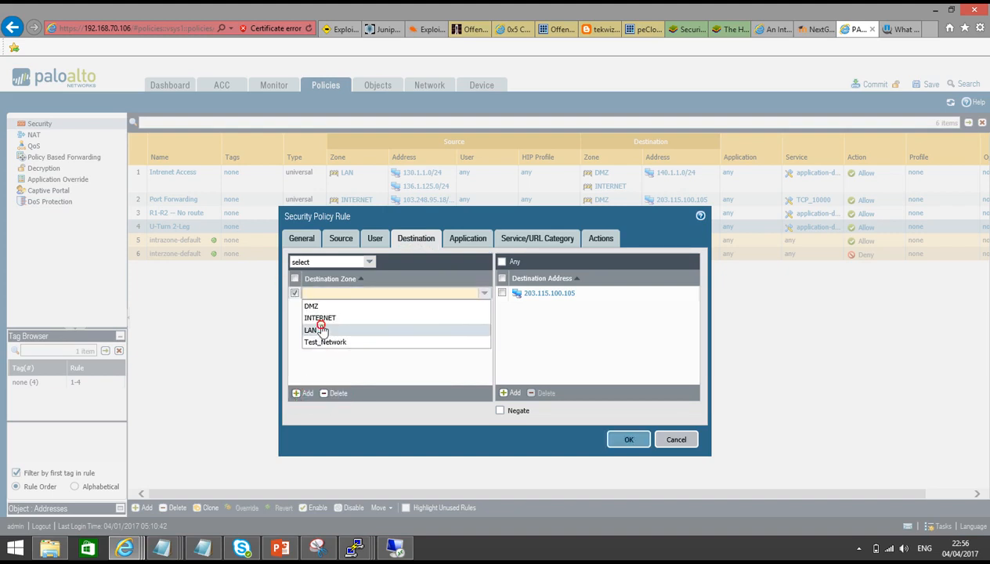
{"action": "left_click", "coordinate": [330, 394]}
{"action": "left_click", "coordinate": [306, 394]}
{"action": "left_click", "coordinate": [307, 305]}
{"action": "left_click", "coordinate": [567, 335]}
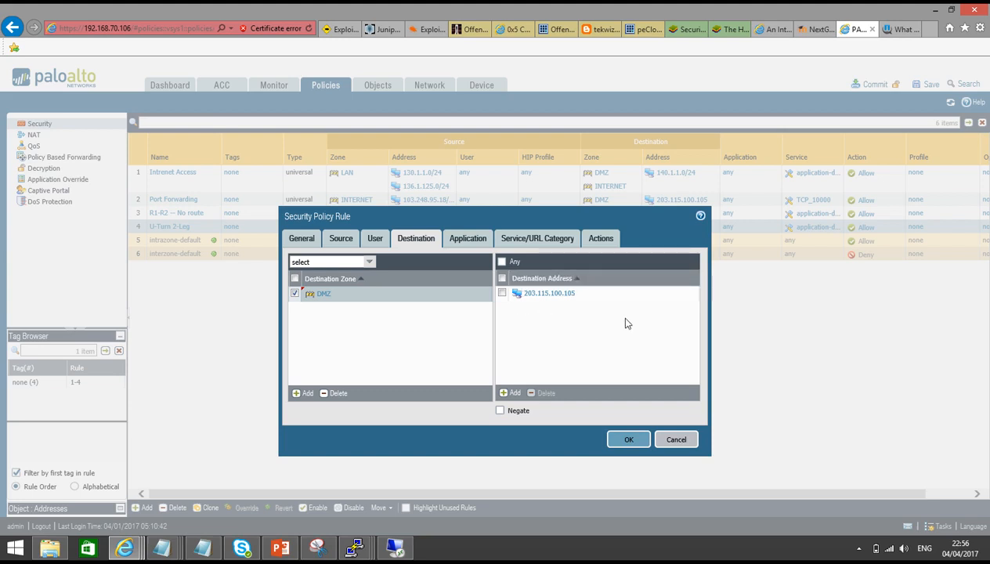
Review the rule's application, service and action settings, then save the rule
{"action": "left_click", "coordinate": [460, 239]}
{"action": "left_click", "coordinate": [537, 236]}
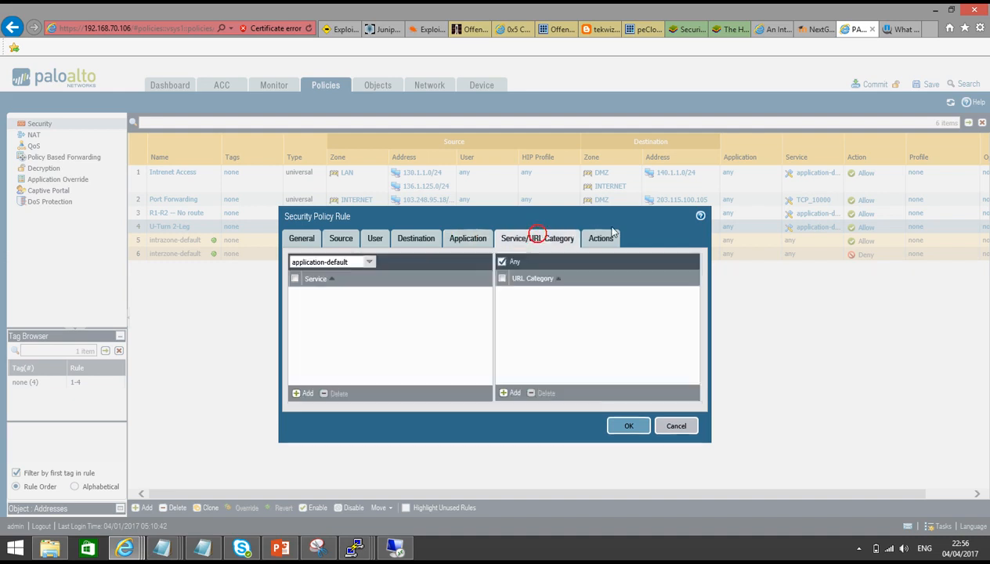
{"action": "left_click", "coordinate": [601, 238]}
{"action": "left_click", "coordinate": [626, 418]}
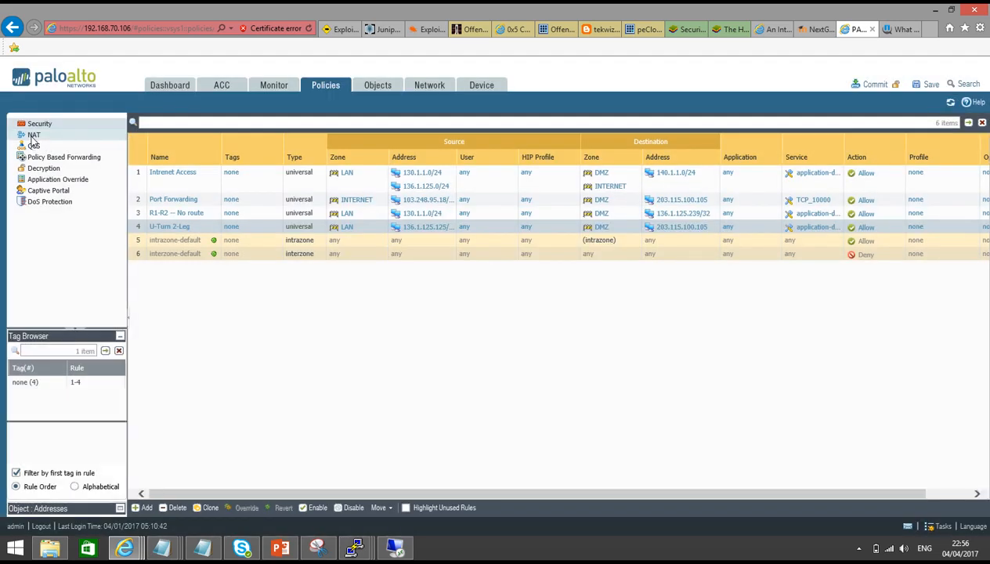
Commit the pending firewall configuration from the NAT rules page
{"action": "left_click", "coordinate": [33, 135]}
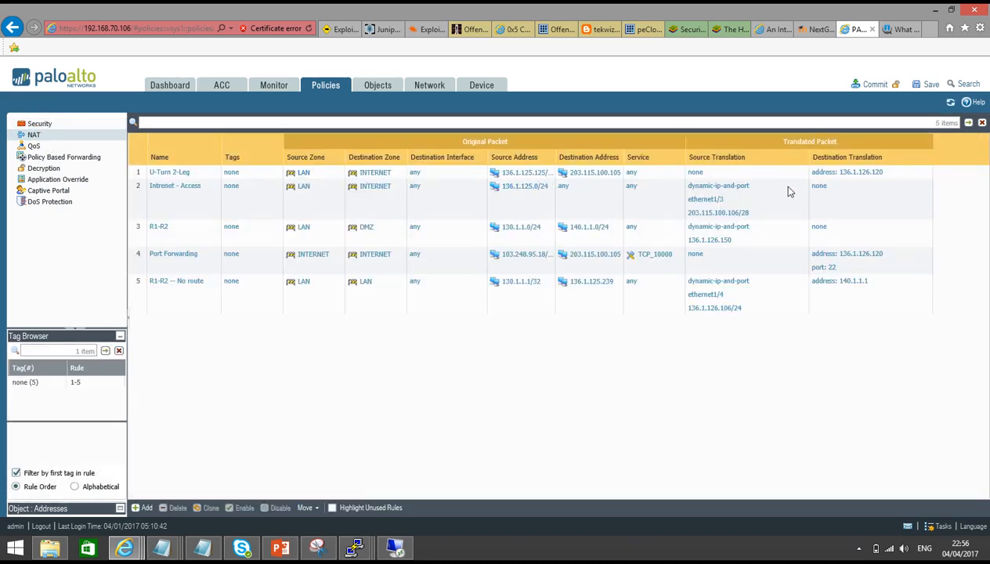
{"action": "left_click", "coordinate": [877, 86]}
{"action": "left_click", "coordinate": [538, 346]}
{"action": "mouse_move", "coordinate": [355, 548]}
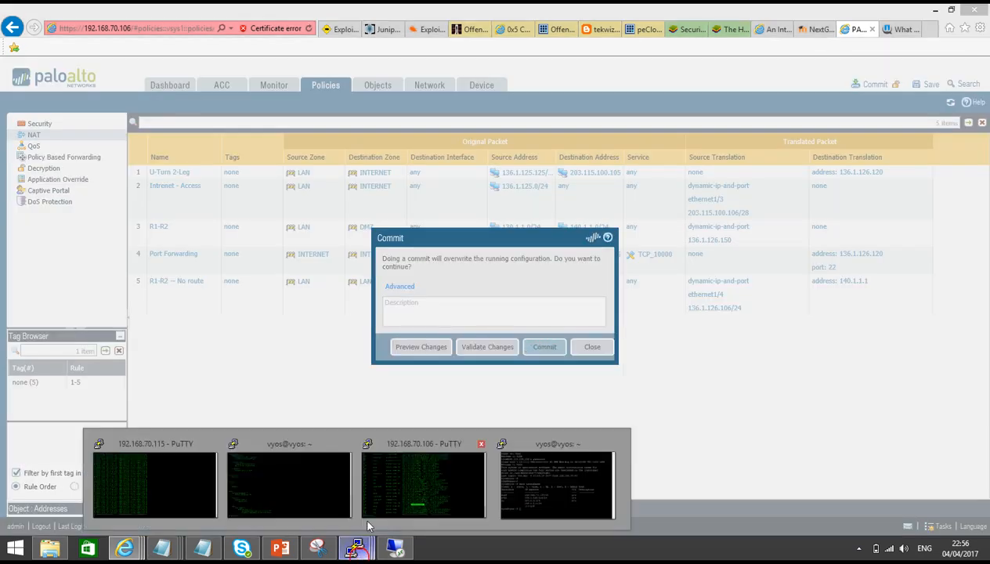
{"action": "left_click", "coordinate": [295, 474]}
Show R2's routing table with netstat -rn and enter configuration mode
{"action": "key", "text": "Return"}
{"action": "key", "text": "Return"}
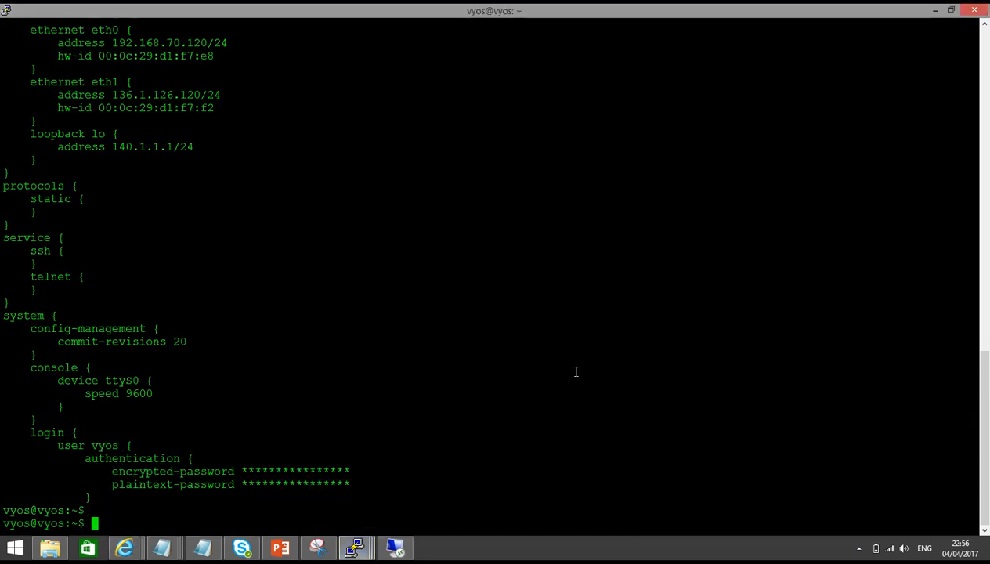
{"action": "type", "text": "netstat -rn"}
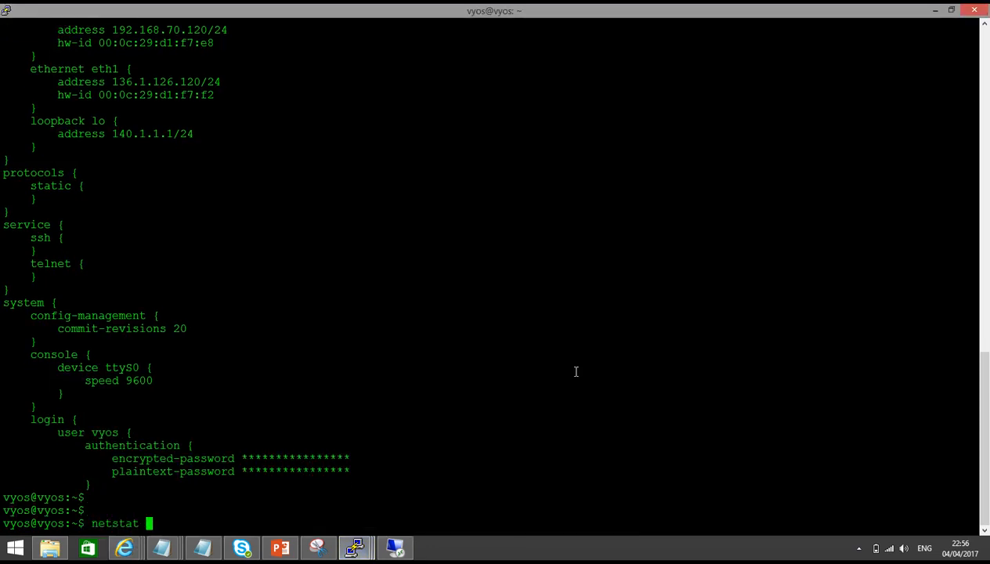
{"action": "key", "text": "Return"}
{"action": "type", "text": "configure"}
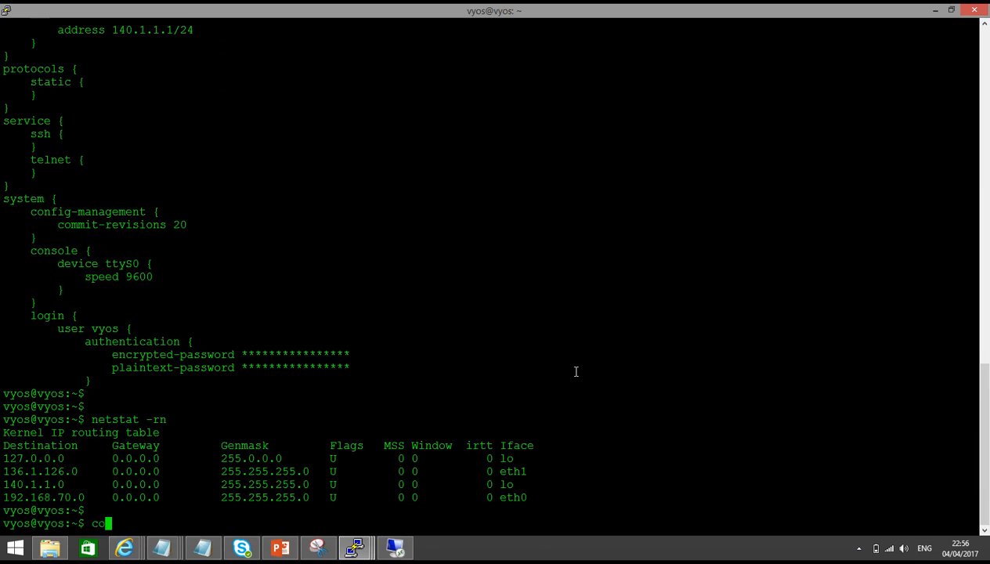
{"action": "key", "text": "Return"}
{"action": "key", "text": "Return"}
{"action": "key", "text": "Return"}
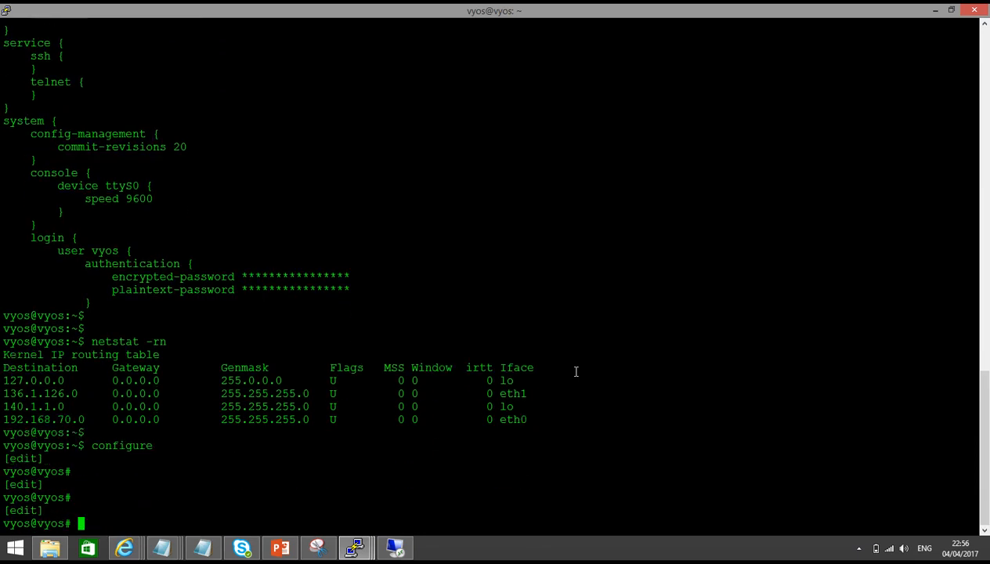
Begin typing set protocols static route 0.0.0.0/0 next-hop 136 before the session drops
{"action": "type", "text": "set rp"}
{"action": "key", "text": "Tab"}
{"action": "type", "text": "ost"}
{"action": "key", "text": "Tab"}
{"action": "key", "text": "BackSpace"}
{"action": "key", "text": "BackSpace"}
{"action": "key", "text": "BackSpace"}
{"action": "key", "text": "BackSpace"}
{"action": "key", "text": "BackSpace"}
{"action": "type", "text": "pr"}
{"action": "key", "text": "Tab"}
{"action": "type", "text": "s"}
{"action": "key", "text": "Tab"}
{"action": "type", "text": "ro"}
{"action": "key", "text": "Tab"}
{"action": "type", "text": "0.0.0."}
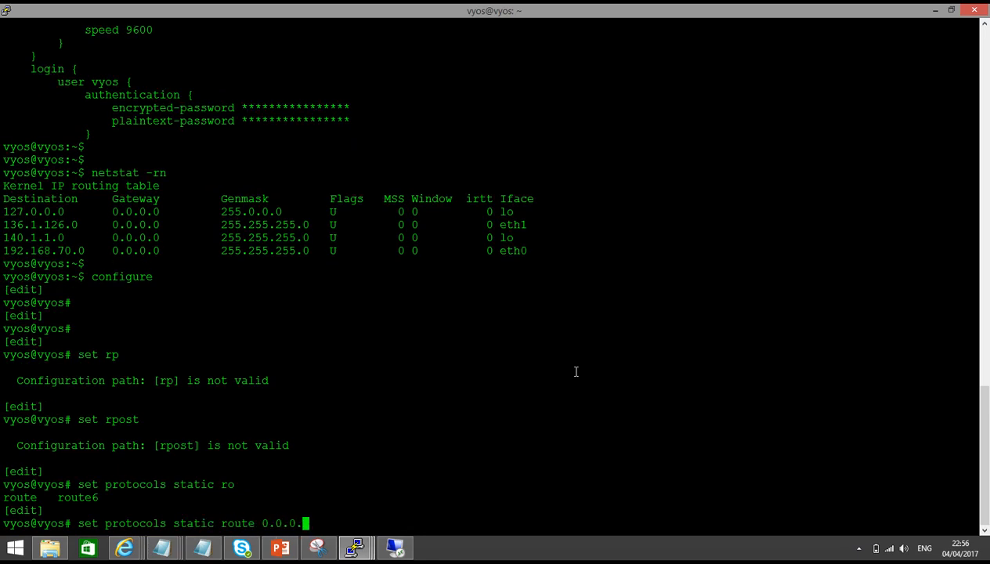
{"action": "type", "text": "0"}
{"action": "type", "text": "/0 ne"}
{"action": "key", "text": "Tab"}
{"action": "type", "text": "136"}
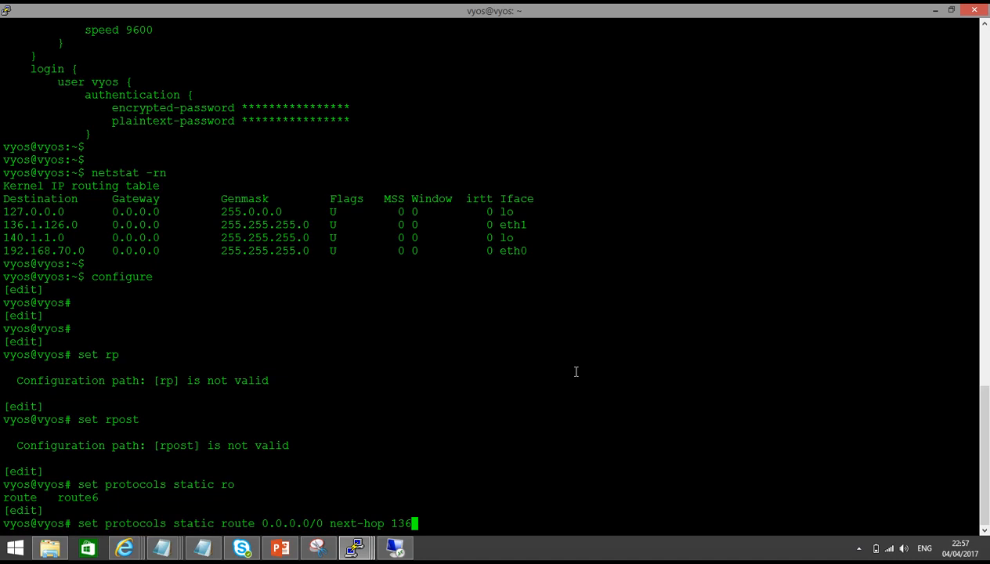
{"action": "left_click", "coordinate": [590, 463]}
{"action": "left_click", "coordinate": [857, 548]}
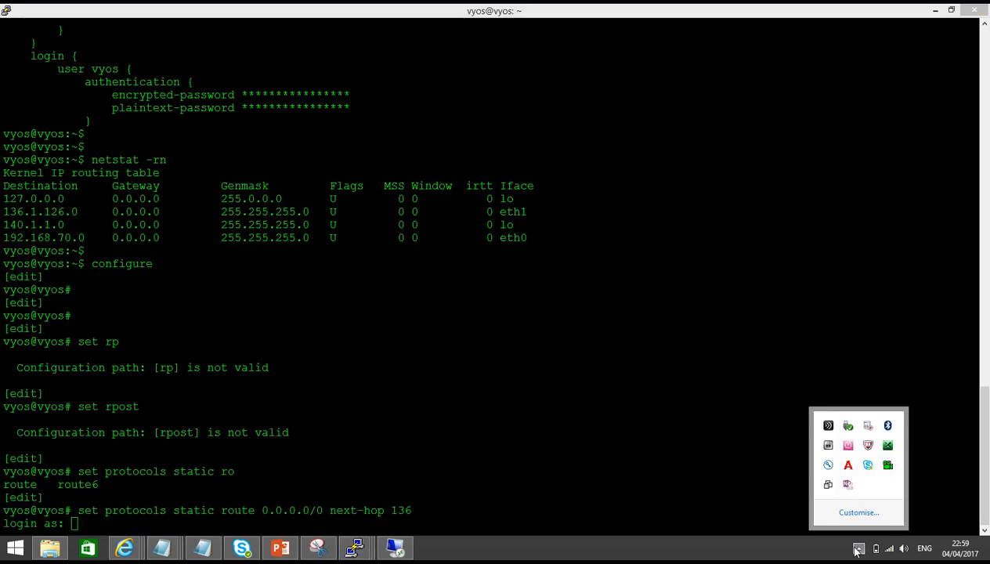
Log back into R2 with its login credentials and enter configuration mode
{"action": "left_click", "coordinate": [601, 462]}
{"action": "type", "text": "vyos"}
{"action": "key", "text": "Return"}
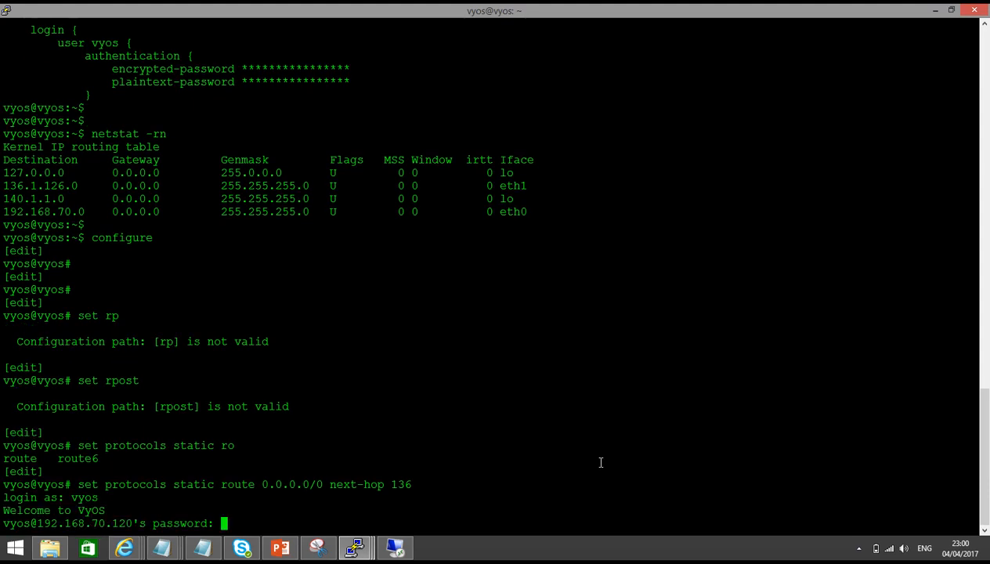
{"action": "type", "text": "vyos"}
{"action": "key", "text": "Return"}
{"action": "type", "text": "configure"}
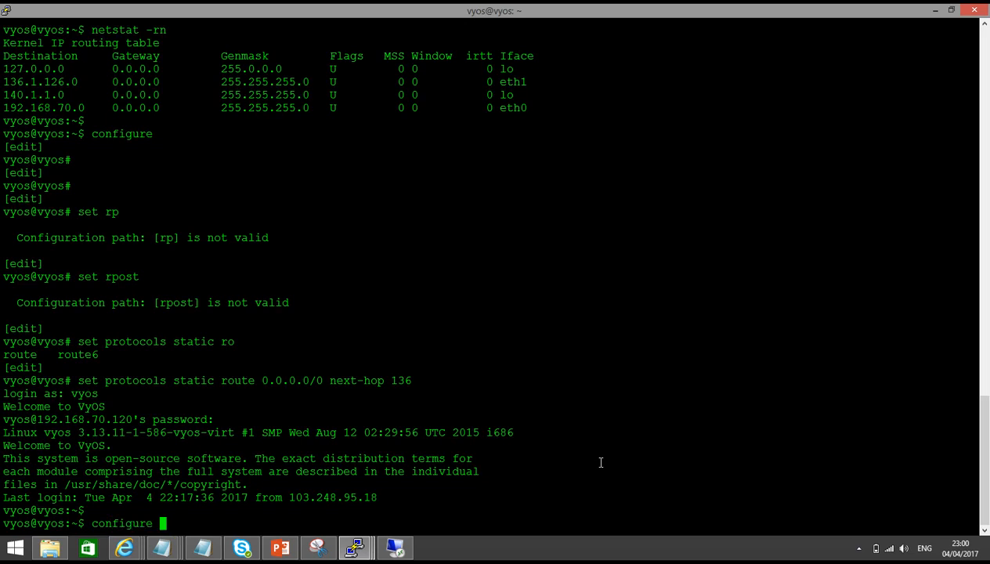
{"action": "key", "text": "Return"}
{"action": "key", "text": "Return"}
Add static route 0.0.0.0/0 with next-hop 136.1.126.106
{"action": "type", "text": "set pr"}
{"action": "key", "text": "Tab"}
{"action": "type", "text": "st"}
{"action": "key", "text": "Tab"}
{"action": "type", "text": "ro"}
{"action": "key", "text": "Tab"}
{"action": "type", "text": "ute"}
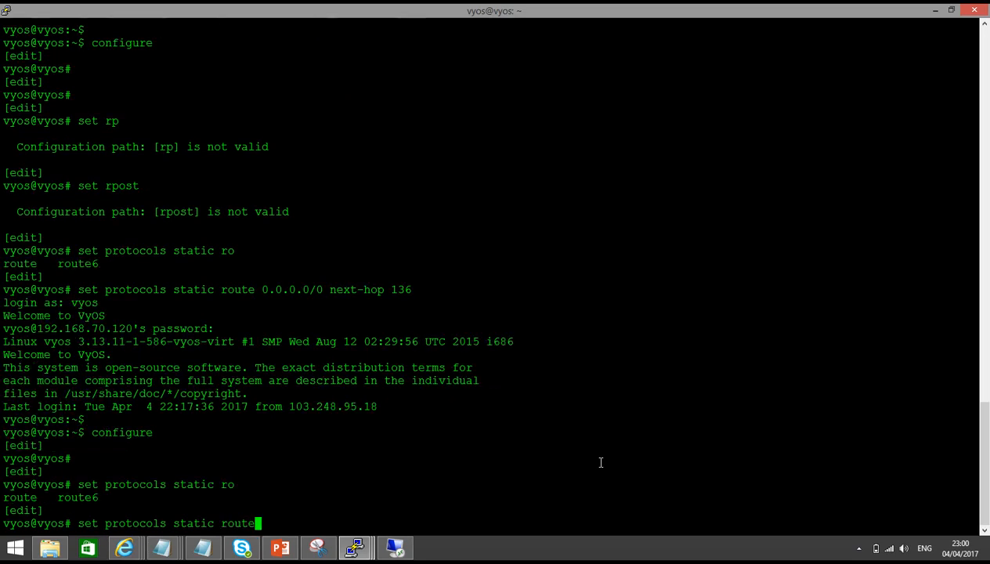
{"action": "type", "text": " 0.0.0.0/0 ne"}
{"action": "key", "text": "Tab"}
{"action": "type", "text": "136"}
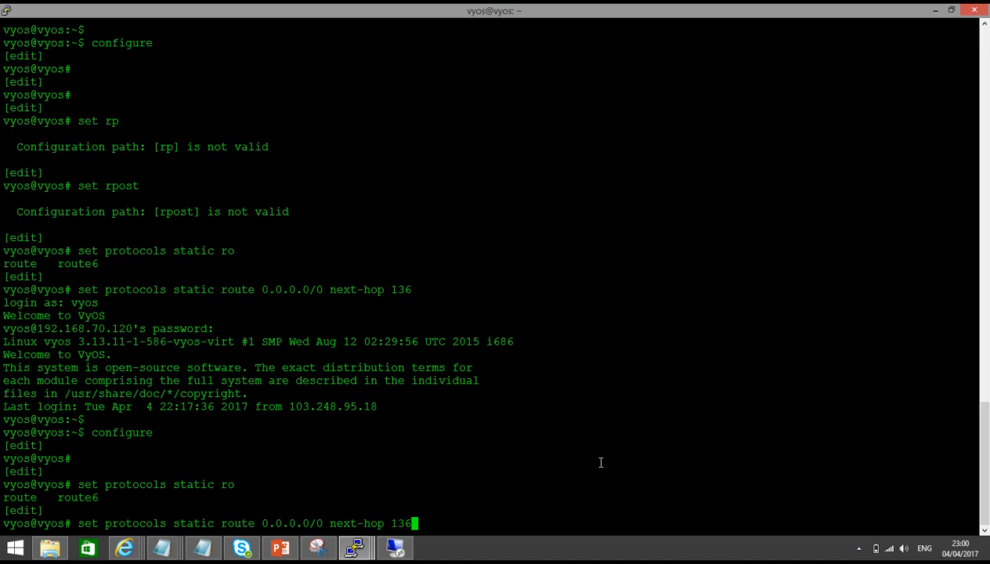
{"action": "type", "text": ".1.126.106"}
{"action": "key", "text": "Return"}
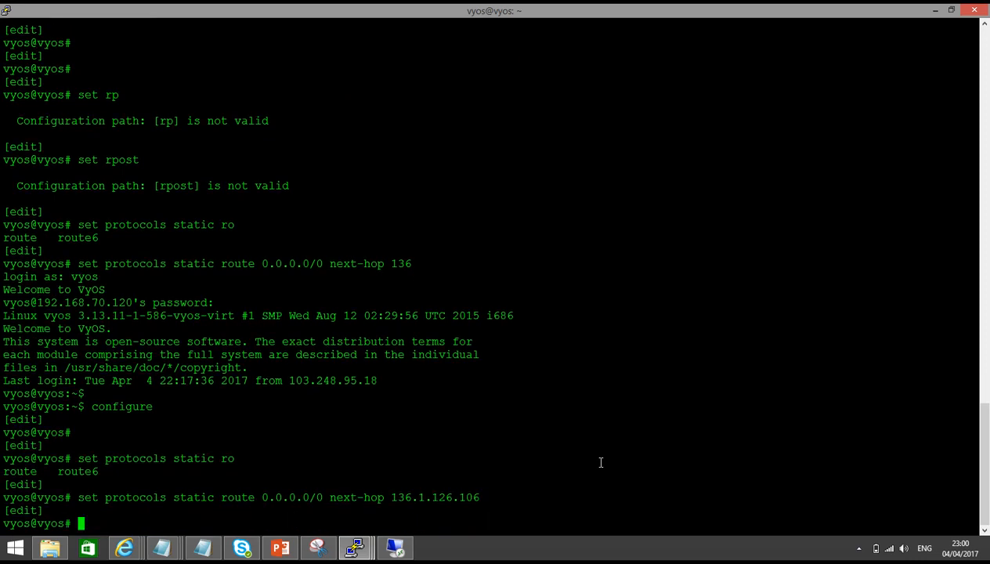
Commit the new default route on R2
{"action": "key", "text": "Return"}
{"action": "type", "text": "commit"}
{"action": "key", "text": "Return"}
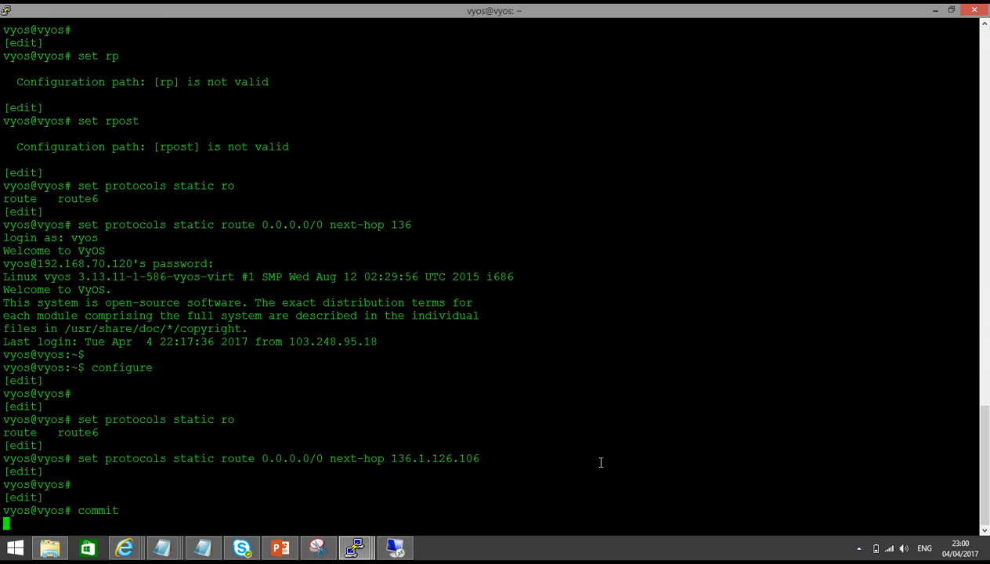
{"action": "key", "text": "Return"}
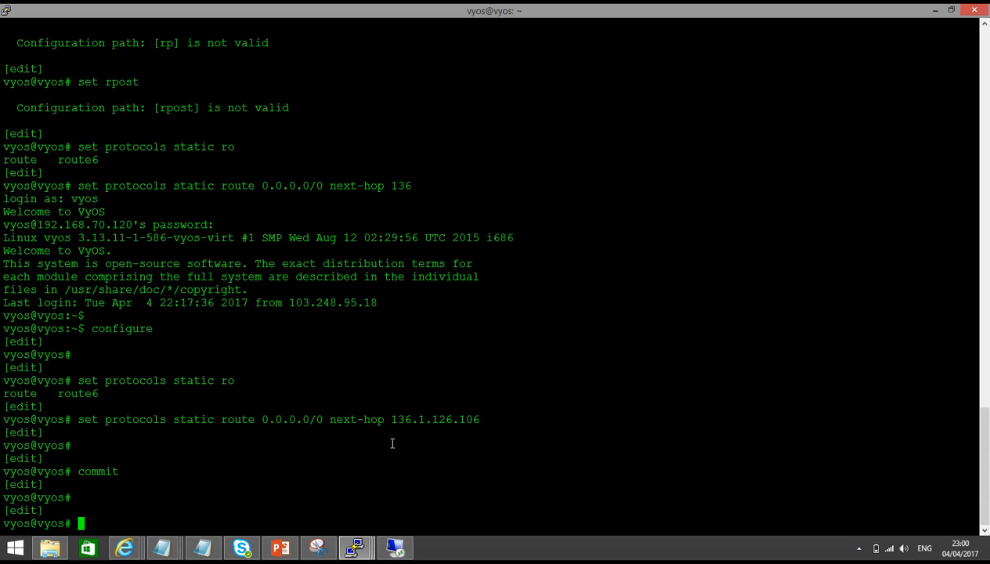
{"action": "right_click", "coordinate": [110, 533]}
In the XP telnet window, exit and re-telnet to 203.115.100.105
{"action": "left_click", "coordinate": [105, 486]}
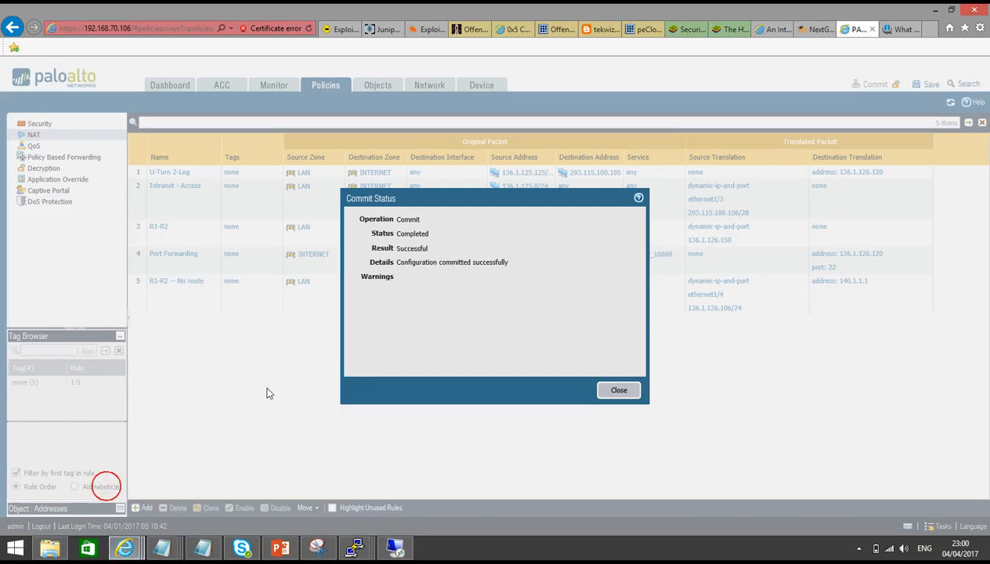
{"action": "left_click", "coordinate": [401, 548]}
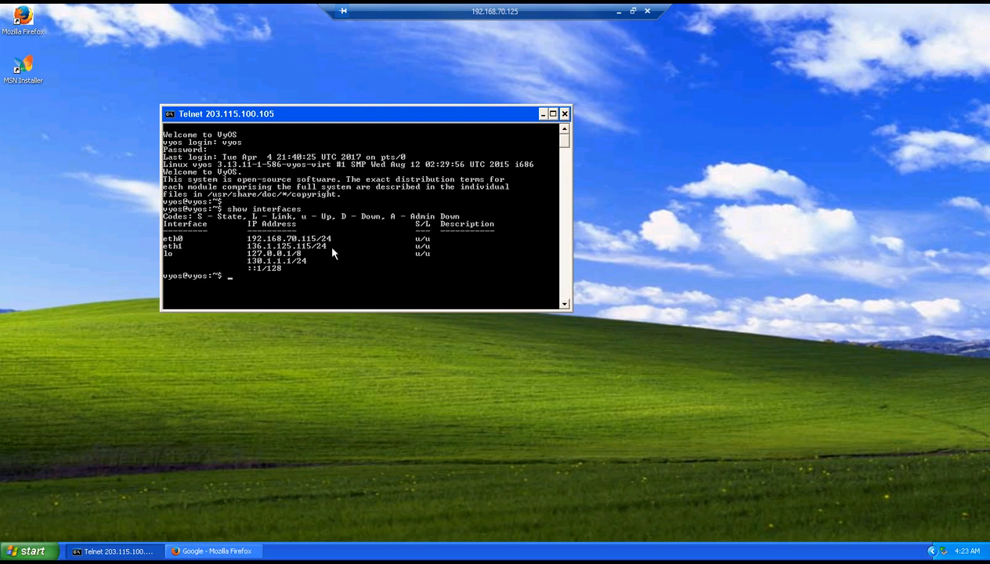
{"action": "type", "text": "exit"}
{"action": "key", "text": "Return"}
{"action": "key", "text": "Return"}
{"action": "key", "text": "Return"}
{"action": "key", "text": "Return"}
{"action": "key", "text": "Return"}
{"action": "key", "text": "Return"}
{"action": "key", "text": "Return"}
{"action": "key", "text": "Return"}
{"action": "key", "text": "Return"}
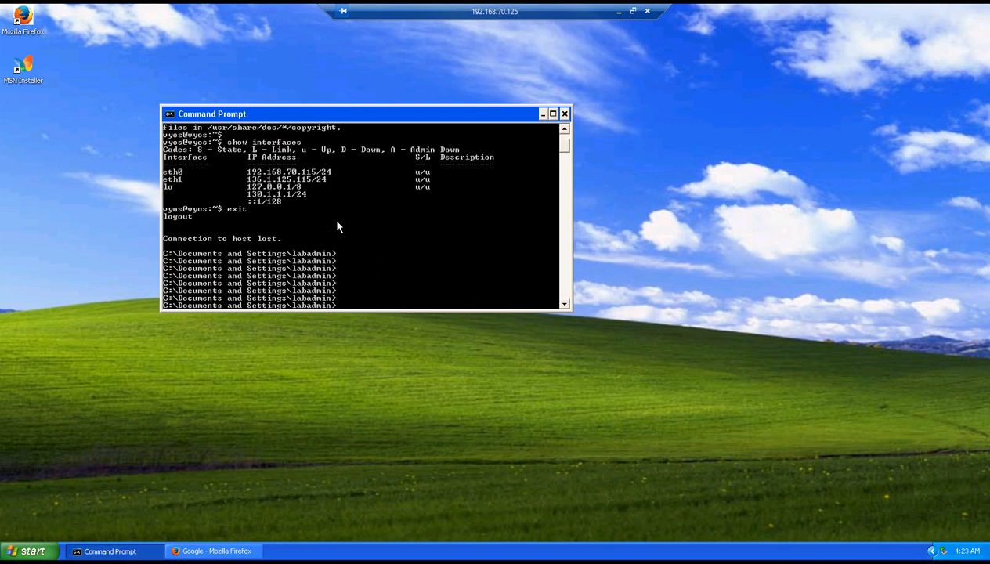
{"action": "key", "text": "Up"}
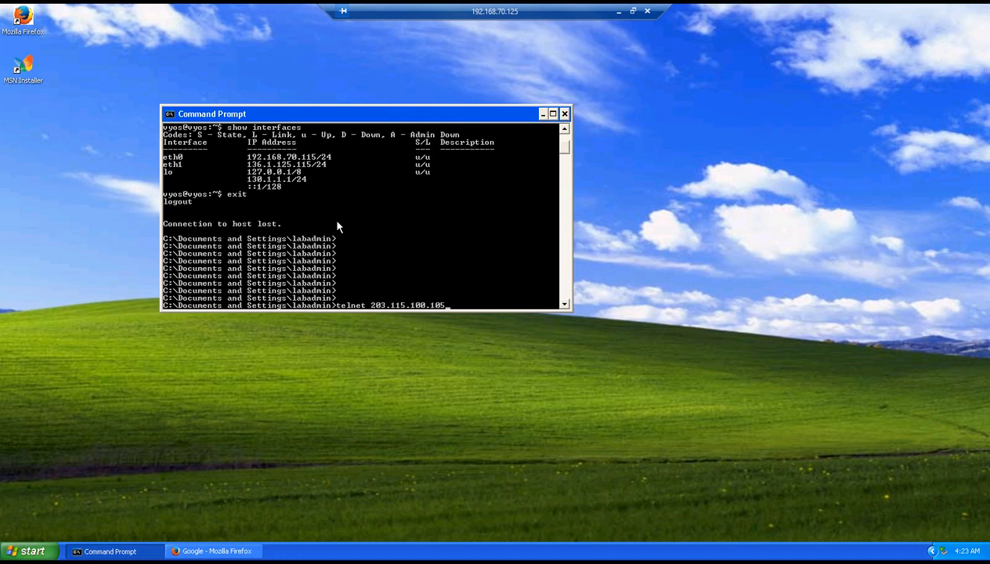
{"action": "key", "text": "Return"}
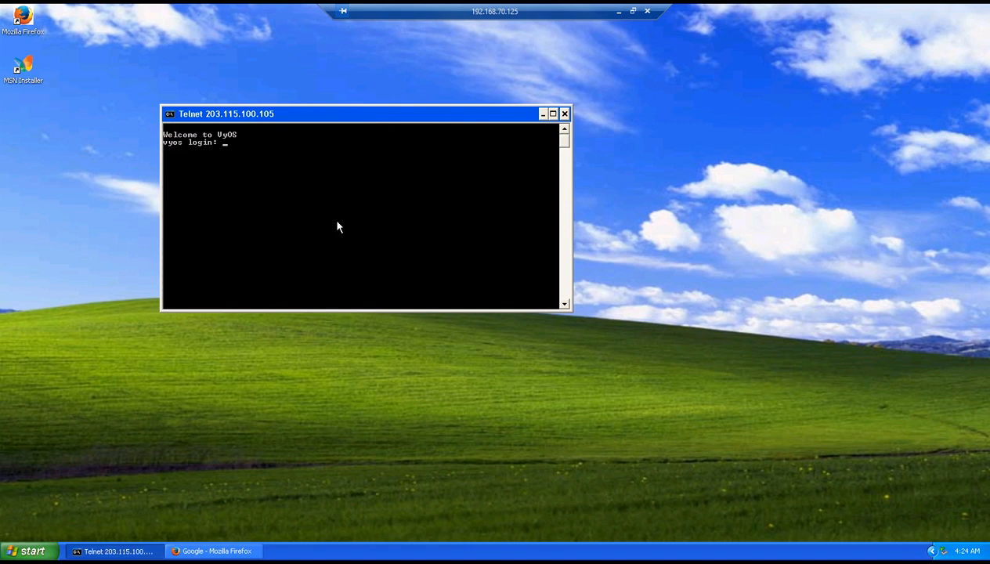
Log in and run show interfaces, confirming eth1 is 136.1.126.120/24 on R2
{"action": "type", "text": "vyos"}
{"action": "key", "text": "Return"}
{"action": "key", "text": "Return"}
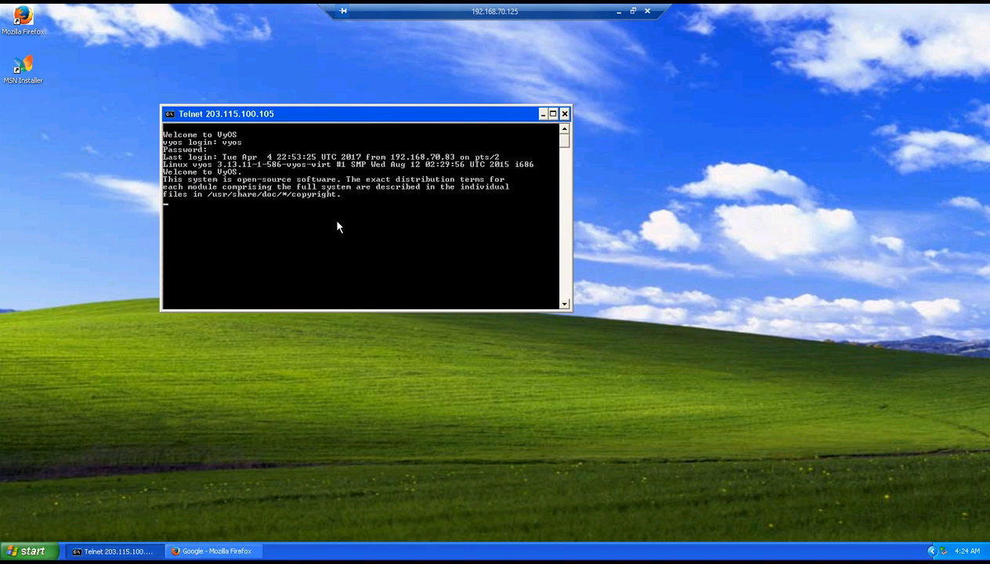
{"action": "type", "text": "show interfaces"}
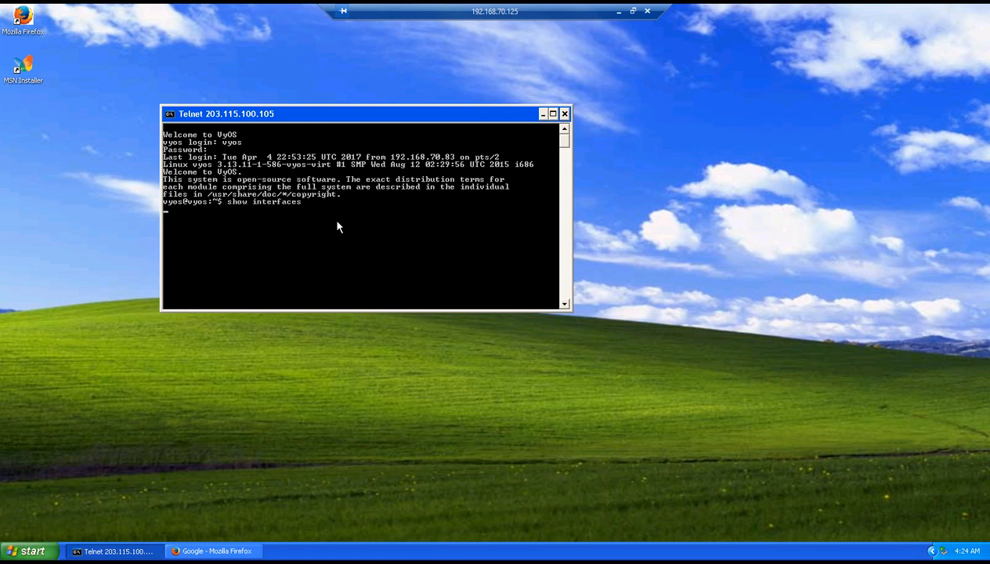
{"action": "key", "text": "Return"}
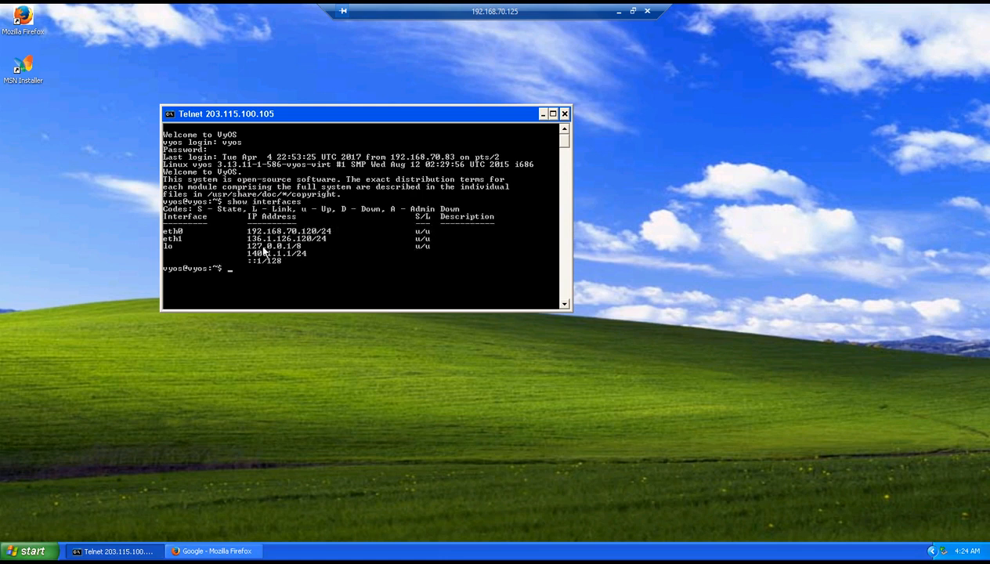
Return to the PA-VM PuTTY window, dismiss the network error, and restart the dropped session
{"action": "left_click", "coordinate": [617, 11]}
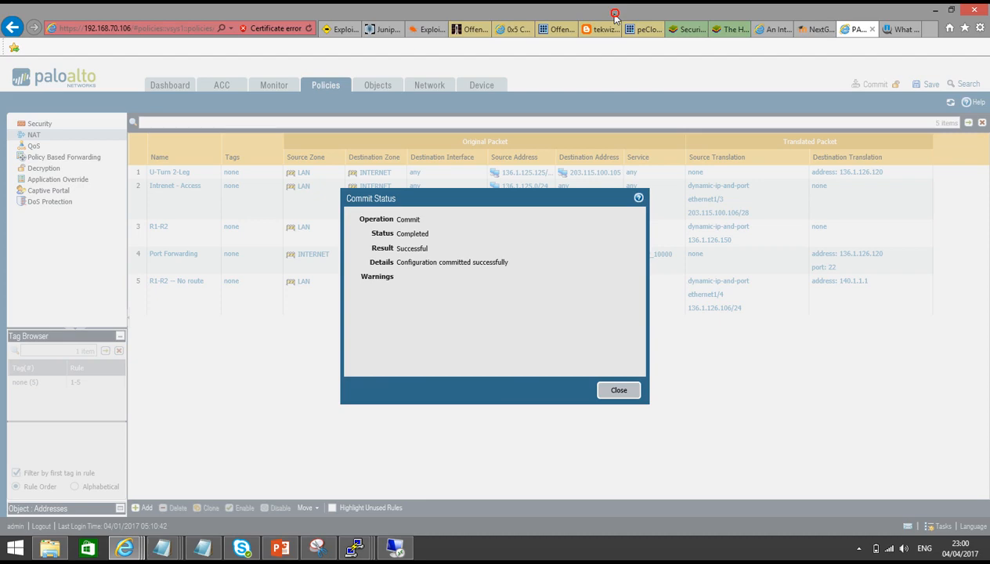
{"action": "mouse_move", "coordinate": [354, 548]}
{"action": "left_click", "coordinate": [405, 486]}
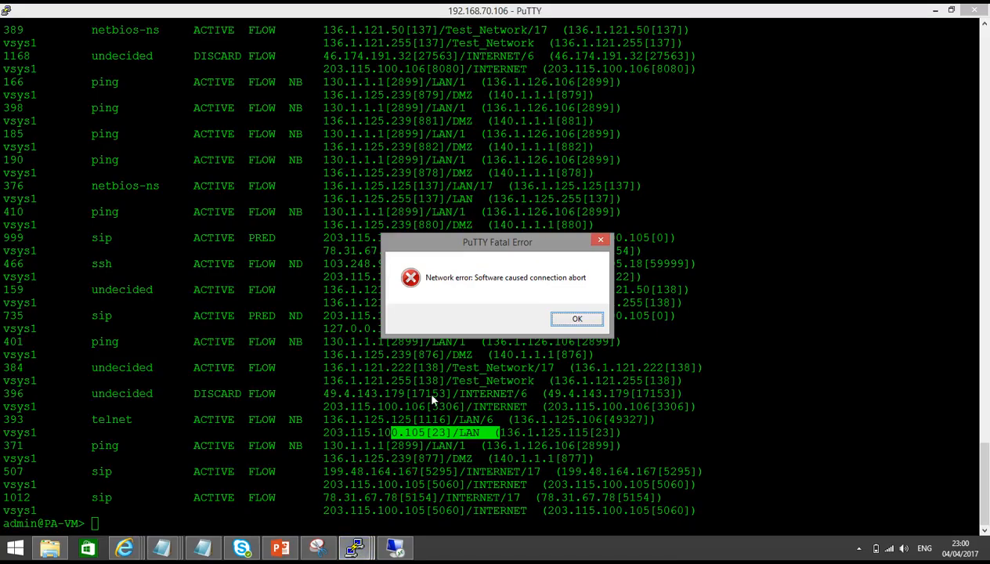
{"action": "left_click", "coordinate": [572, 318]}
{"action": "right_click", "coordinate": [316, 8]}
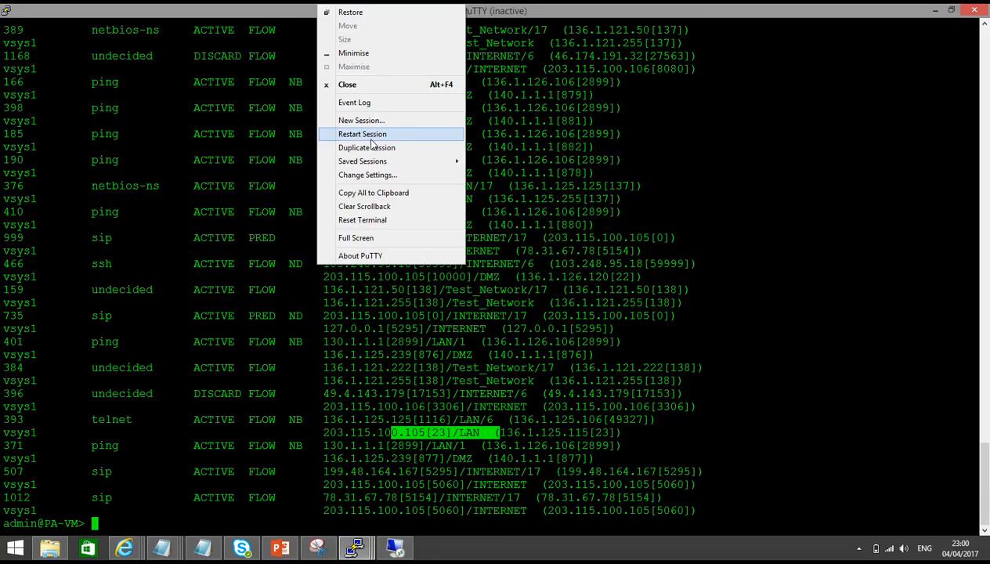
{"action": "left_click", "coordinate": [366, 134]}
Log in to the firewall as admin and run 'show session all'
{"action": "type", "text": "admin"}
{"action": "key", "text": "Return"}
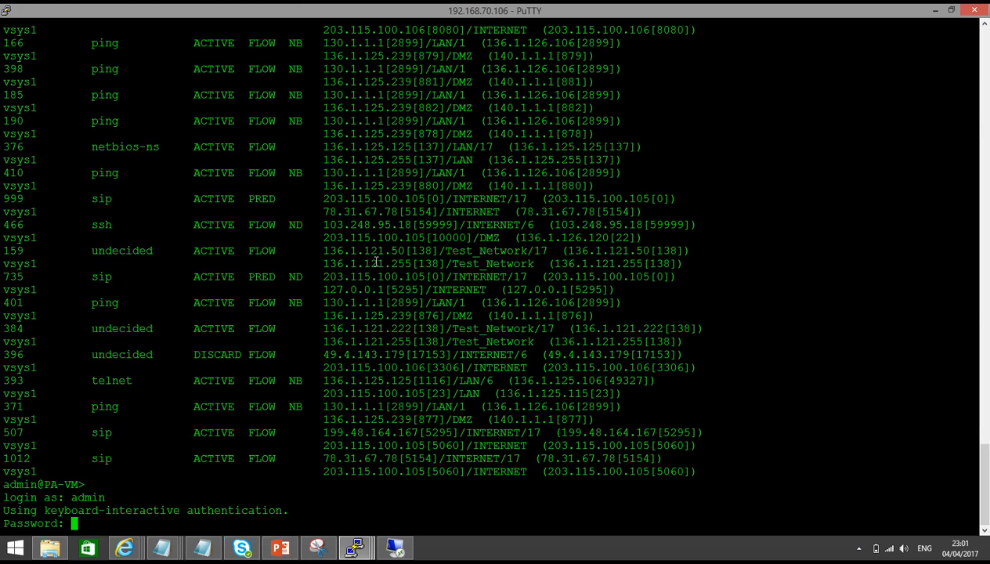
{"action": "key", "text": "Return"}
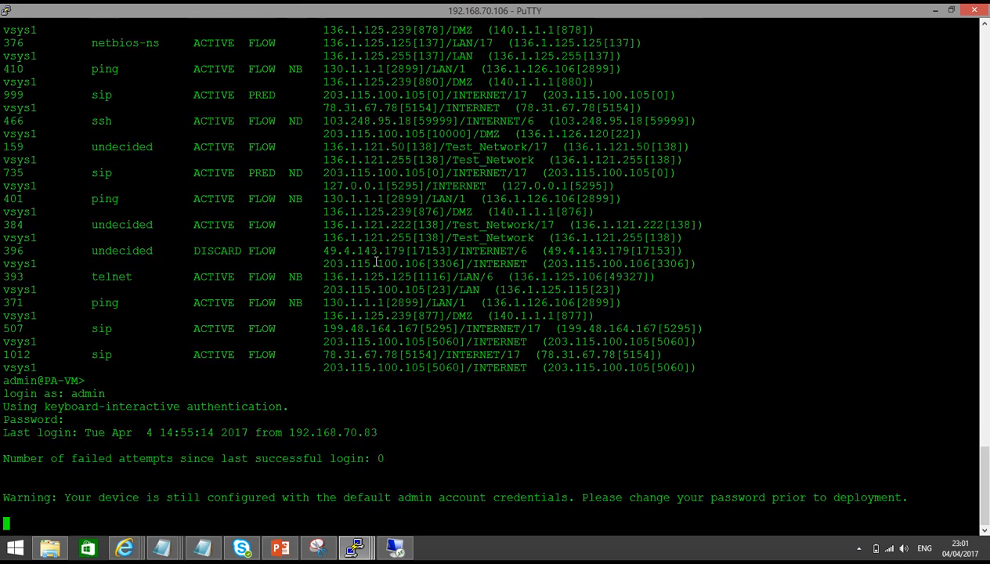
{"action": "key", "text": "Return"}
{"action": "key", "text": "Return"}
{"action": "type", "text": "show session all"}
{"action": "key", "text": "Return"}
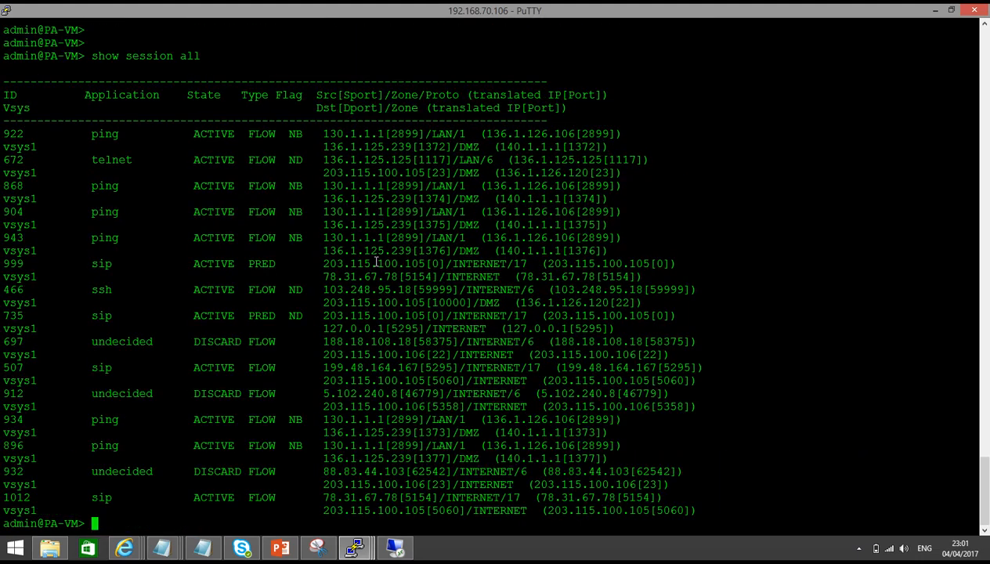
Highlight telnet session 672 from 136.1.125.125, translated to 136.1.126.120 port 23
{"action": "left_click_drag", "start_coordinate": [325, 160], "coordinate": [552, 165]}
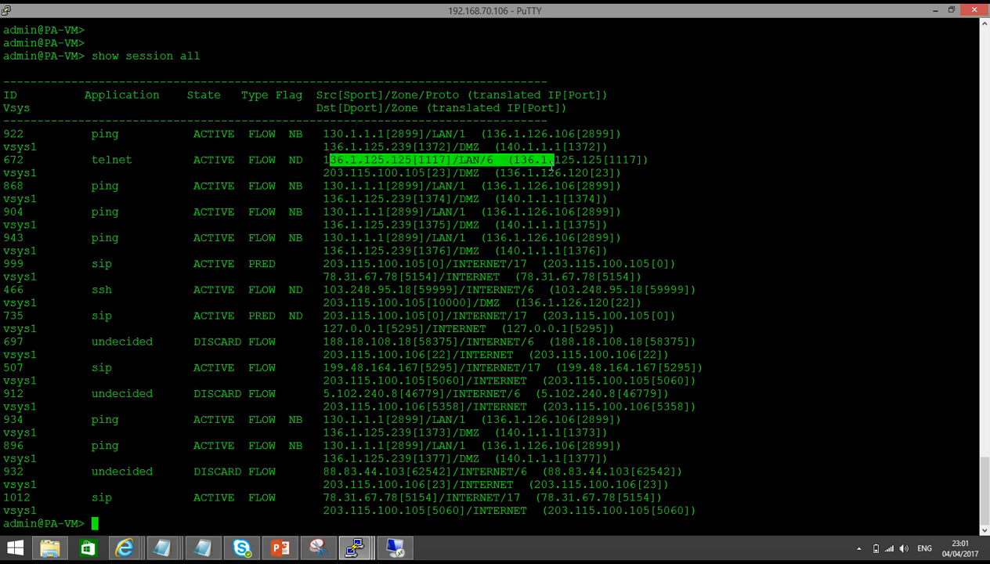
{"action": "triple_click", "coordinate": [552, 162]}
{"action": "double_click", "coordinate": [565, 159]}
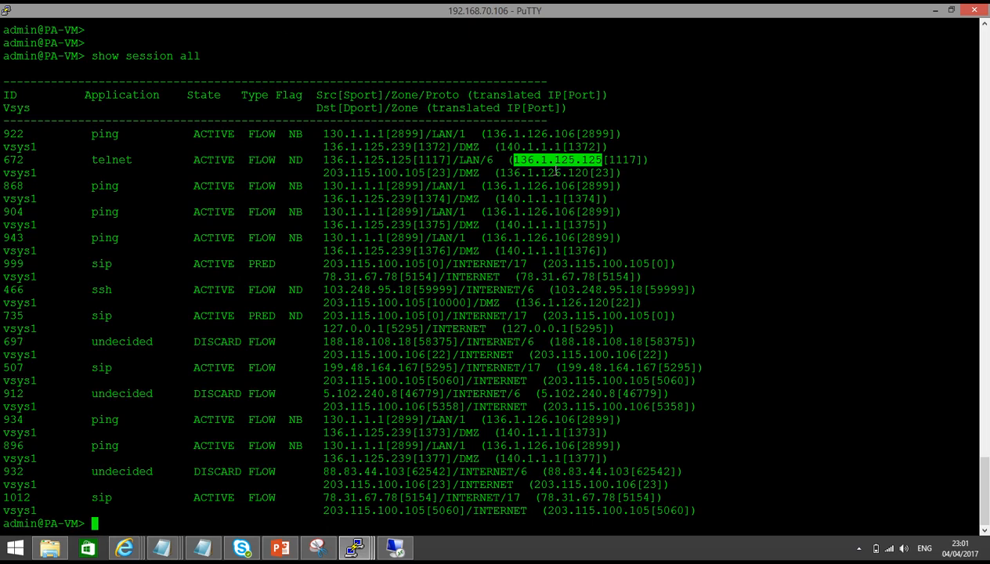
{"action": "triple_click", "coordinate": [501, 172]}
{"action": "double_click", "coordinate": [583, 173]}
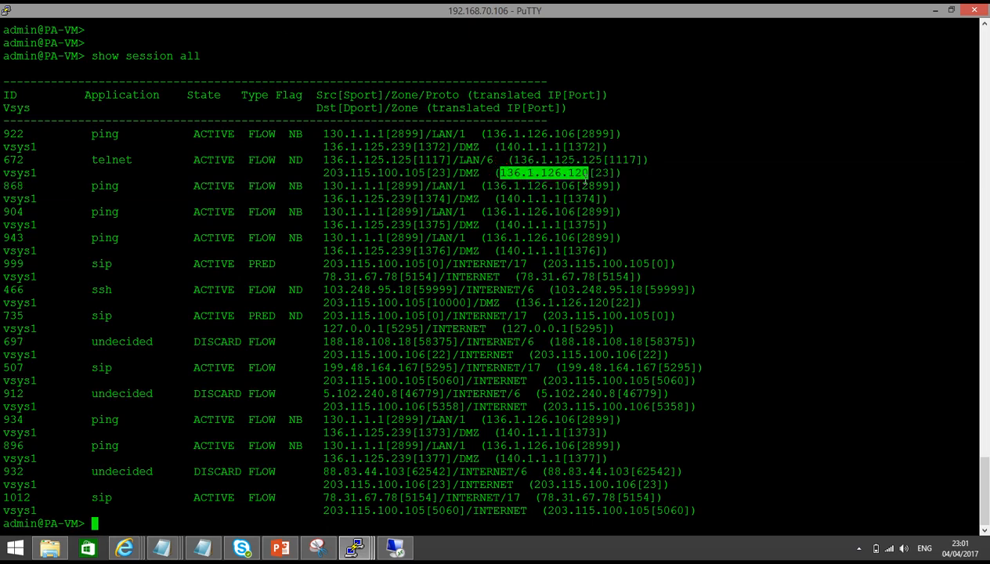
{"action": "left_click_drag", "start_coordinate": [418, 173], "coordinate": [580, 185]}
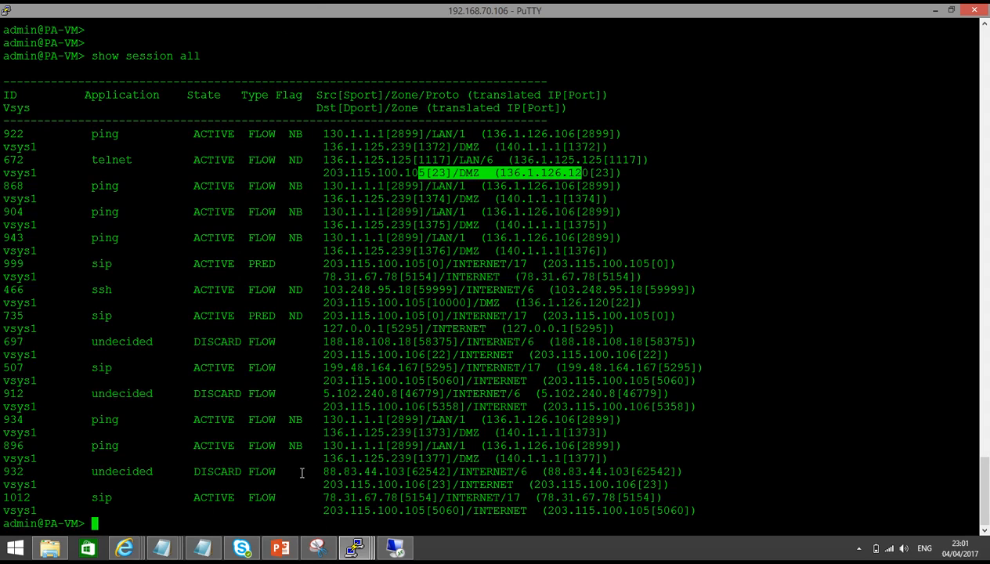
{"action": "left_click", "coordinate": [279, 547]}
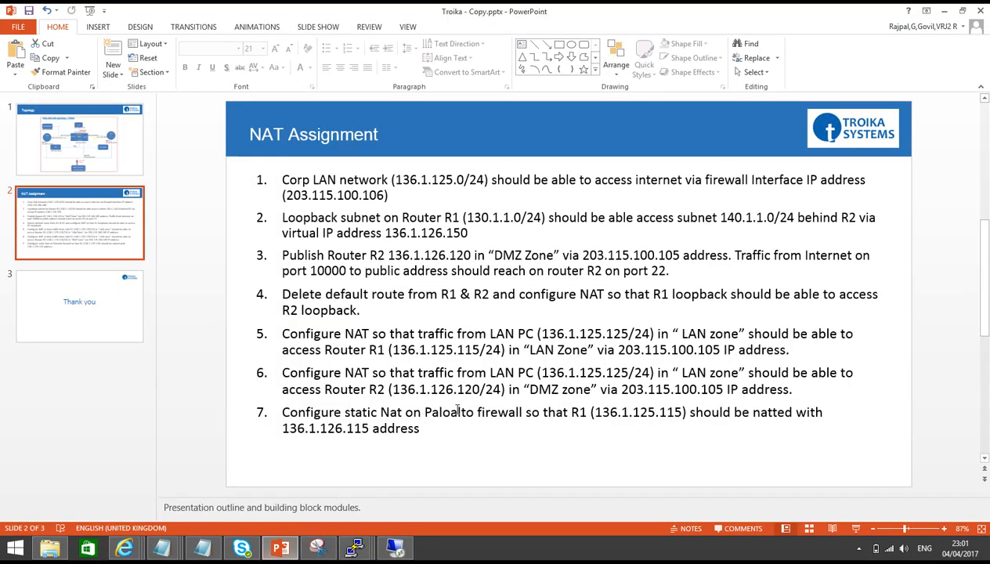